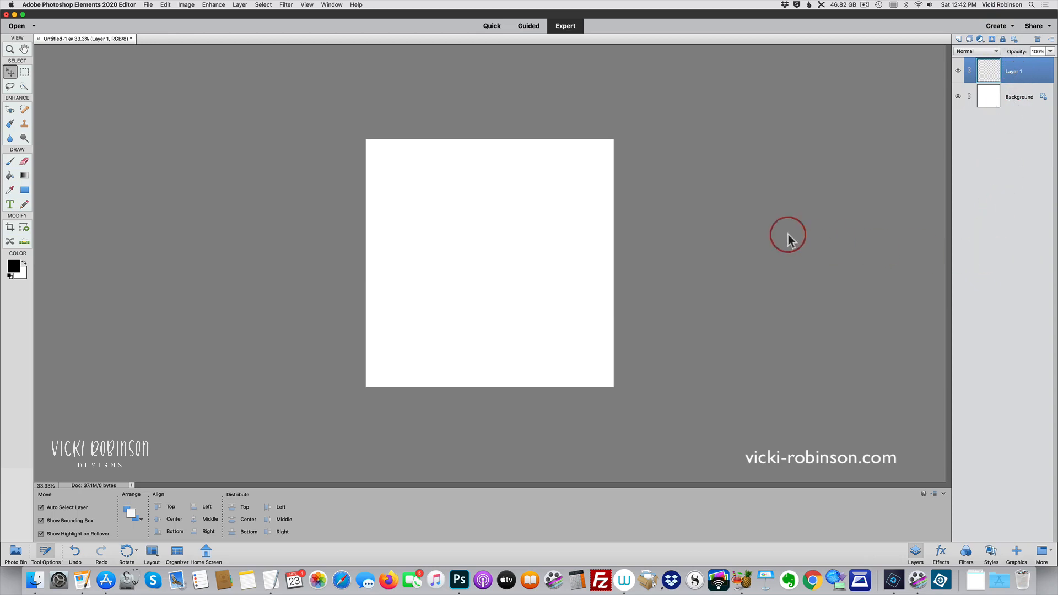
Show the Styles panel in place of Layers, and bring the Layers panel back.
{"action": "left_click", "coordinate": [333, 5]}
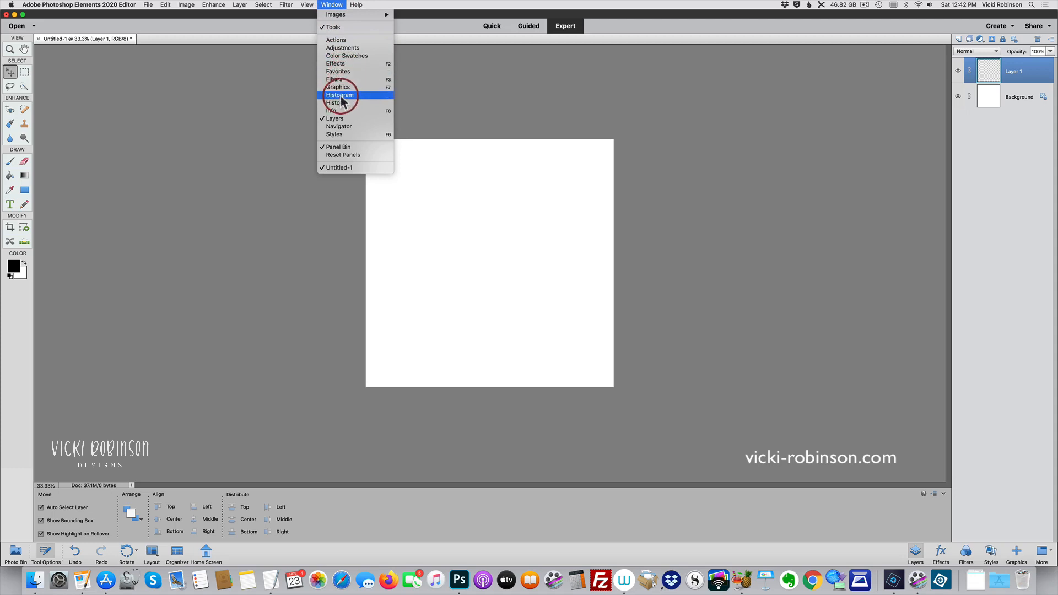
{"action": "left_click", "coordinate": [346, 136]}
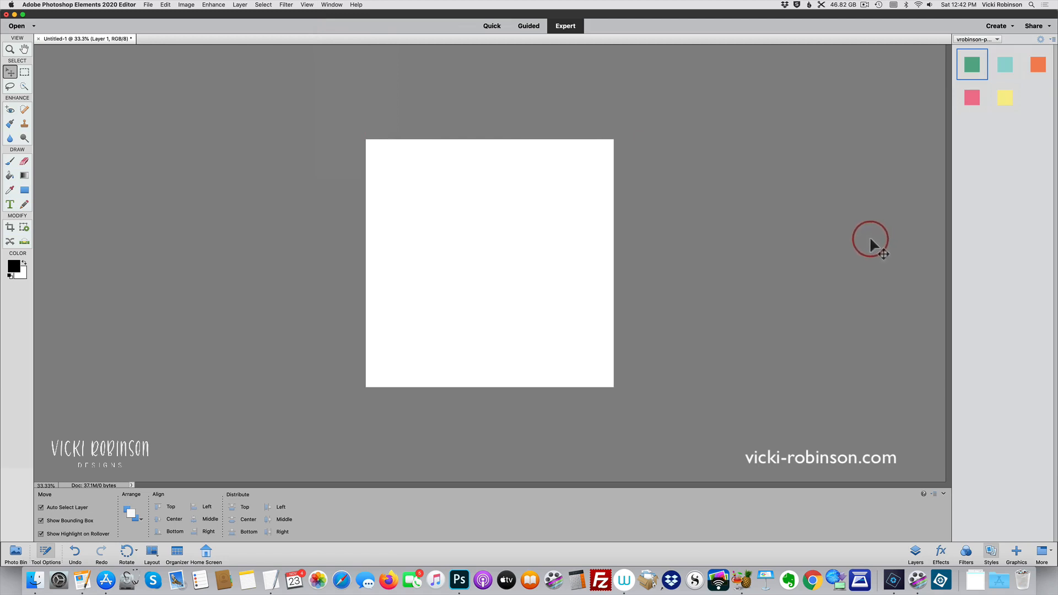
{"action": "left_click", "coordinate": [332, 5]}
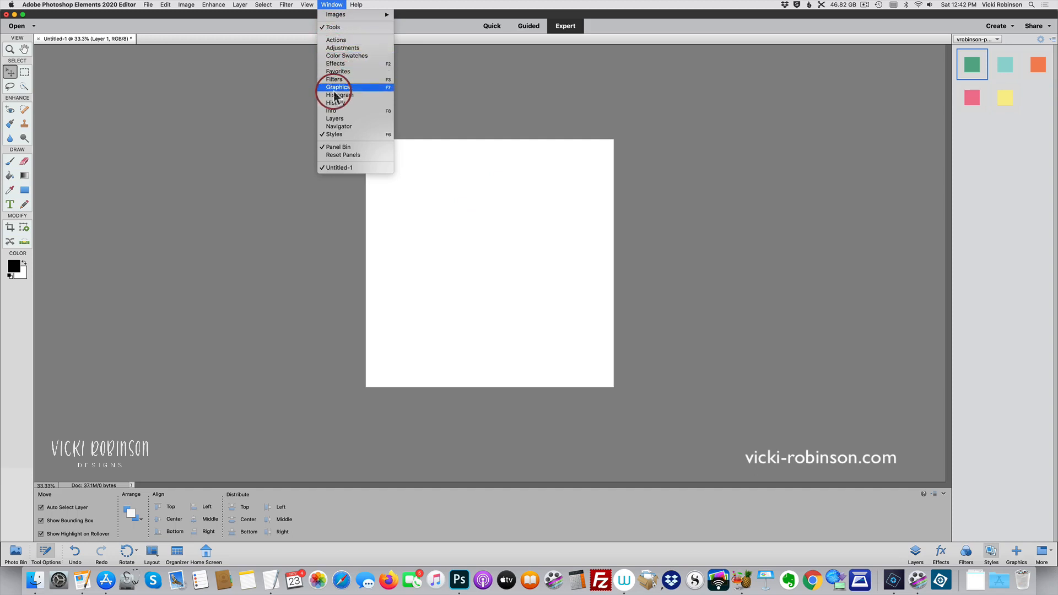
{"action": "left_click", "coordinate": [337, 119]}
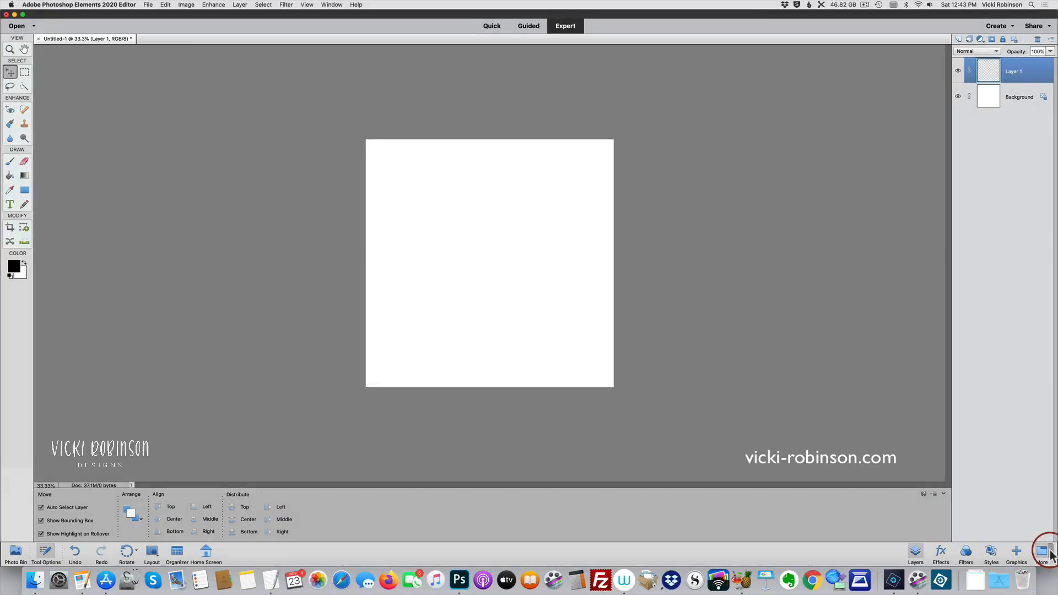
Close the floating Info panel group and switch the layout to Custom Workspace.
{"action": "left_click", "coordinate": [1044, 551]}
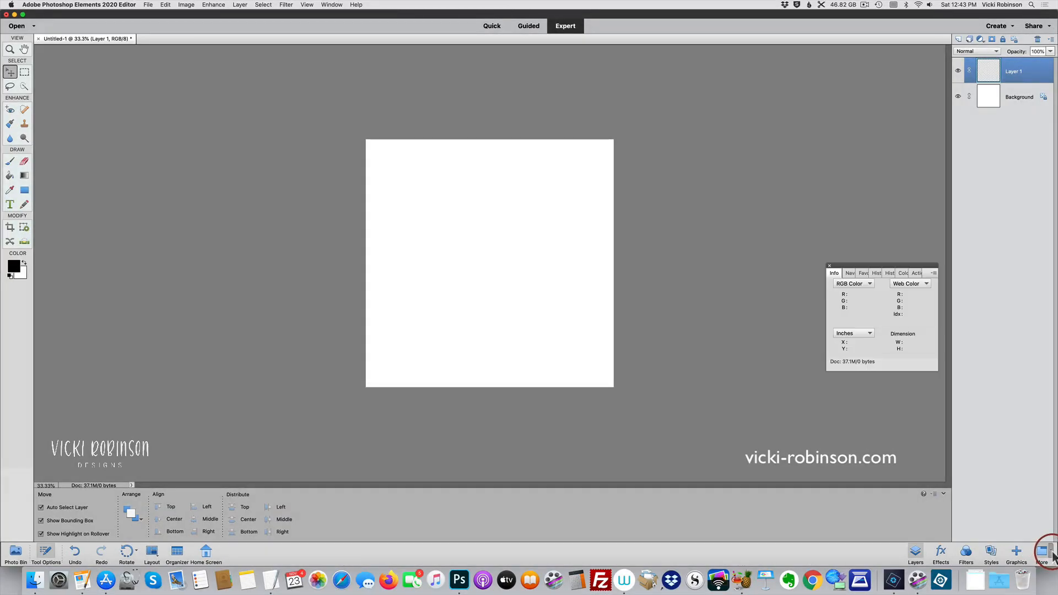
{"action": "left_click", "coordinate": [830, 266]}
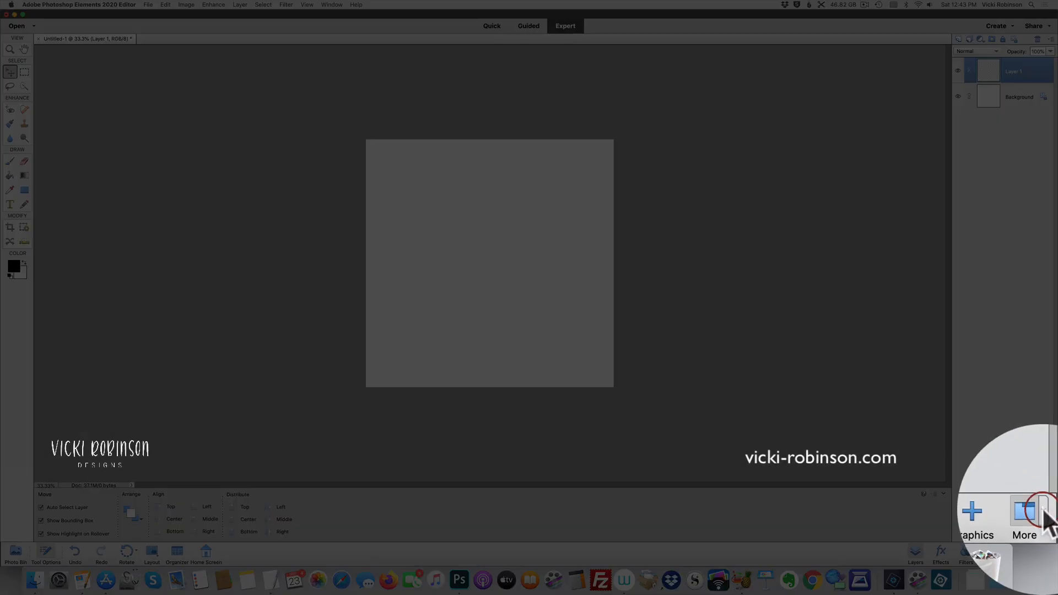
{"action": "left_click", "coordinate": [1051, 552]}
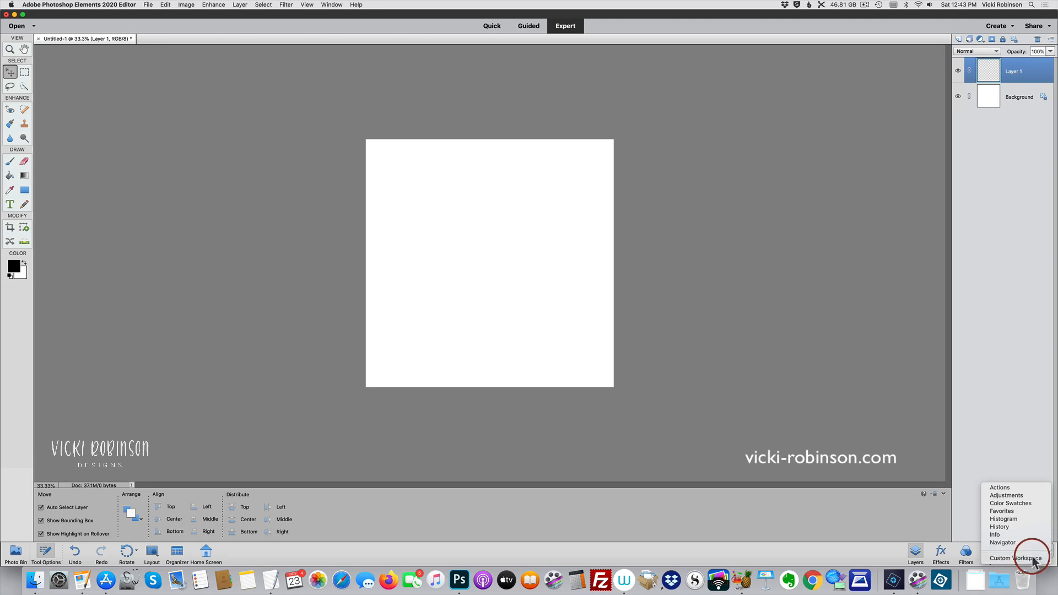
{"action": "left_click", "coordinate": [1033, 559]}
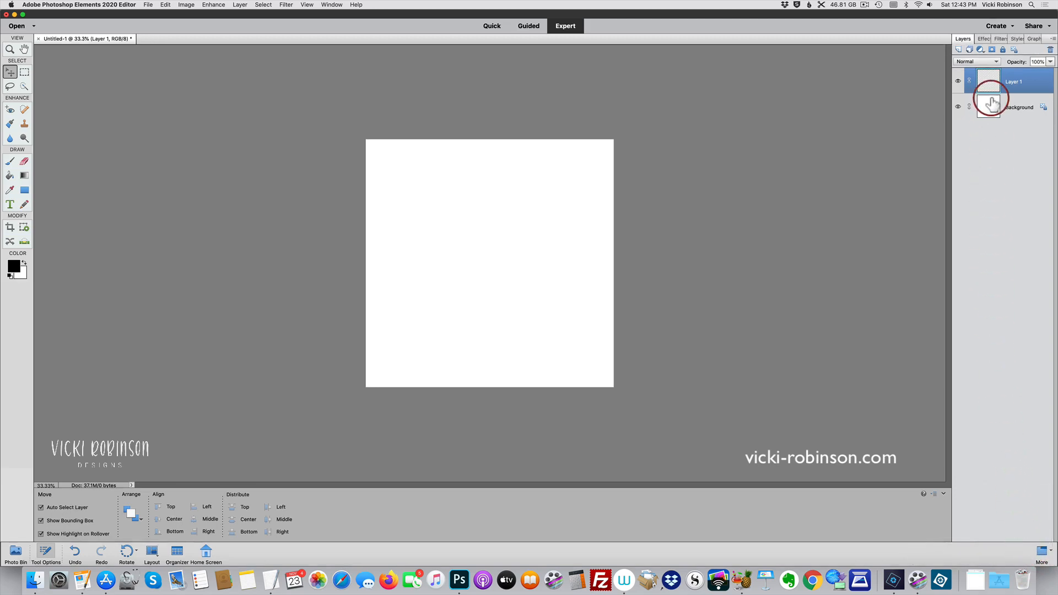
Look through the Effects, Filters, Styles and Graphics panels in the panel bin.
{"action": "left_click", "coordinate": [982, 40]}
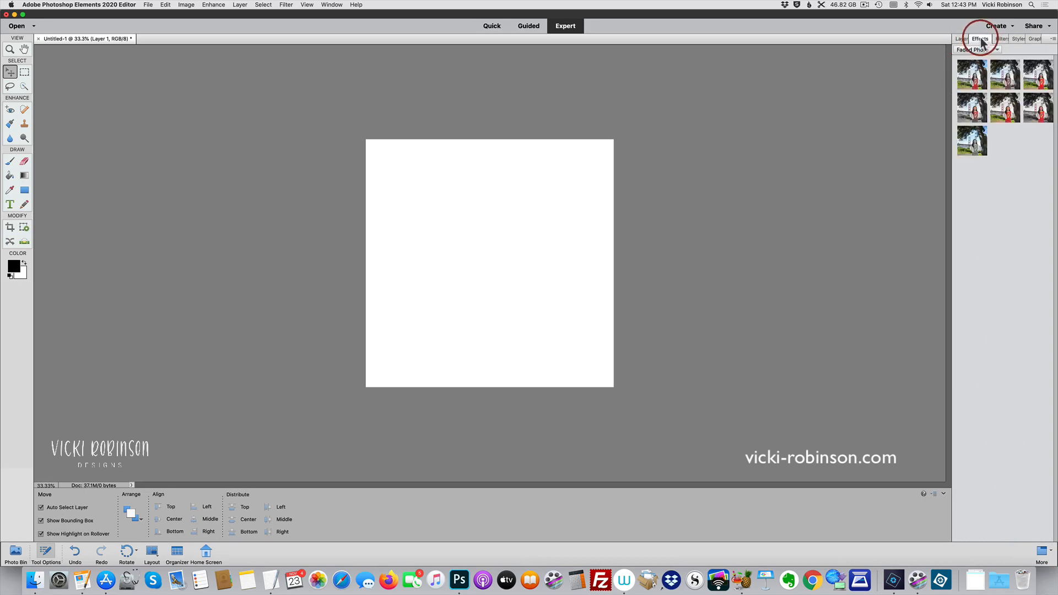
{"action": "left_click", "coordinate": [998, 40]}
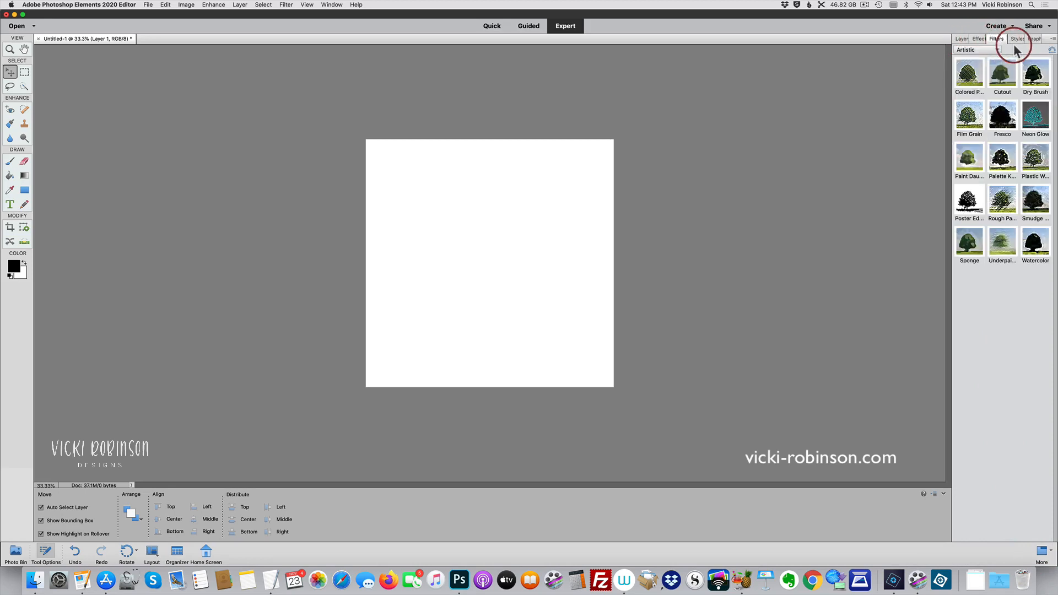
{"action": "left_click", "coordinate": [1014, 39]}
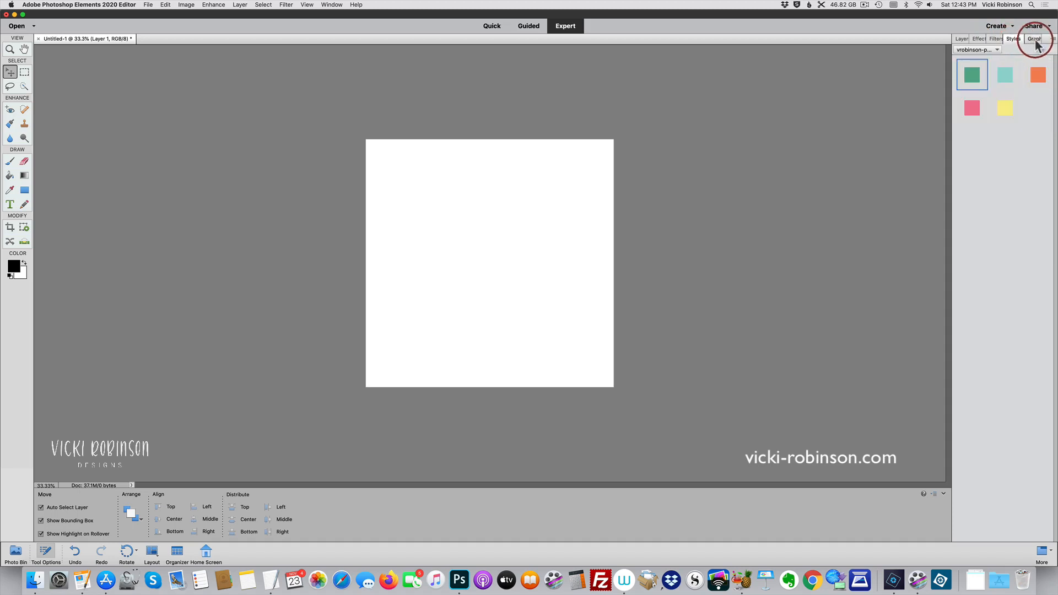
{"action": "left_click", "coordinate": [1034, 39]}
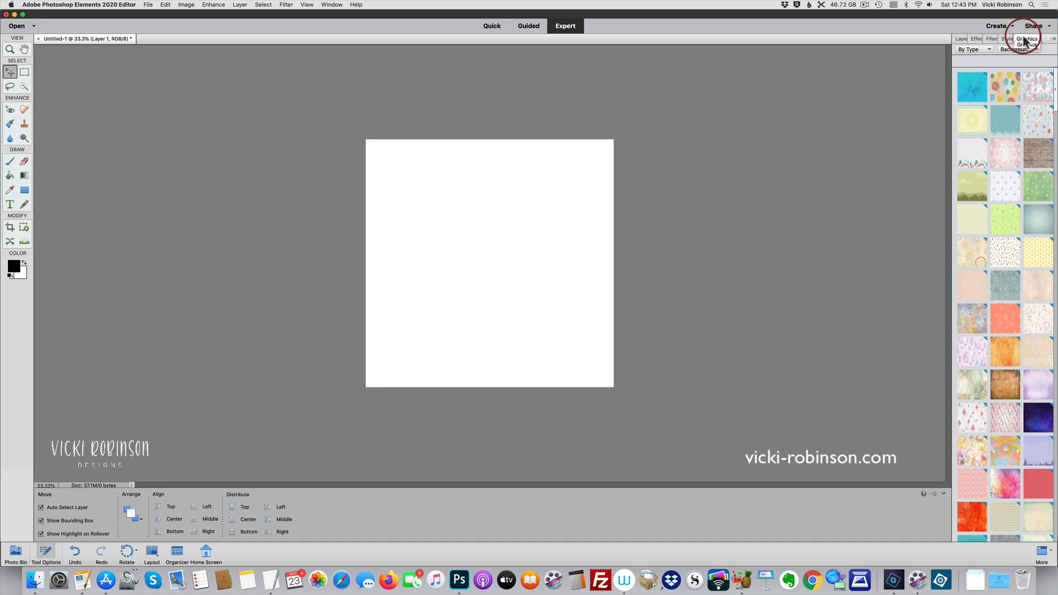
Detach the Graphics panel from the panel bin and close it.
{"action": "left_click", "coordinate": [1022, 41]}
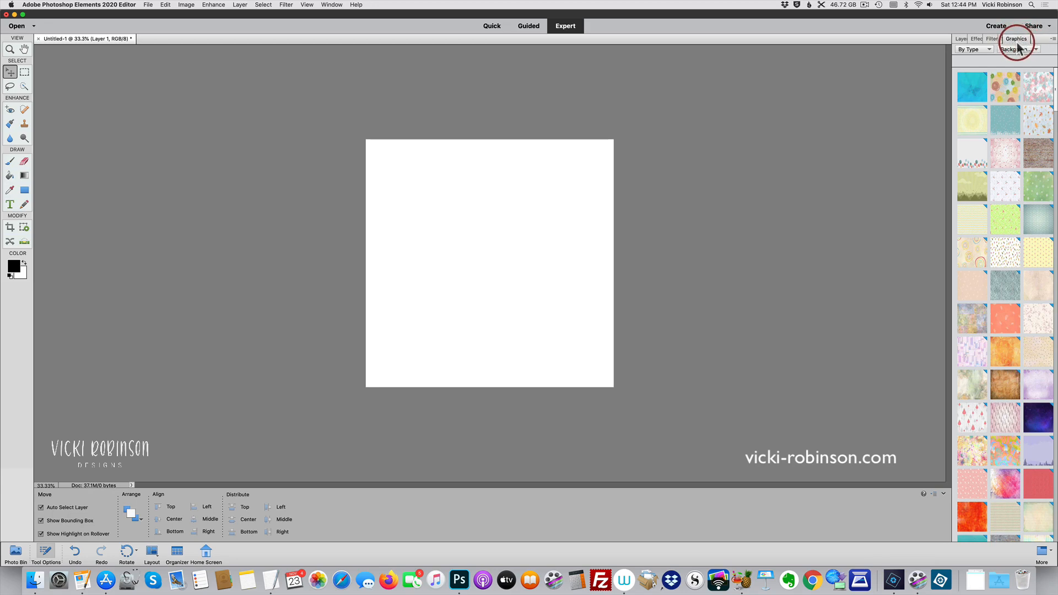
{"action": "left_click_drag", "start_coordinate": [1020, 41], "coordinate": [712, 60]}
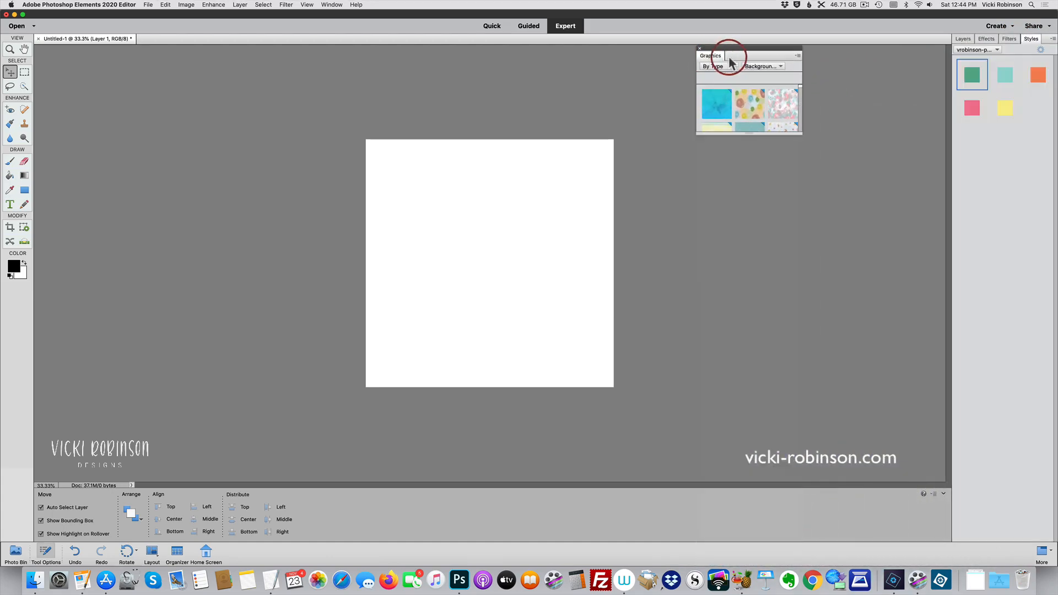
{"action": "left_click", "coordinate": [797, 56]}
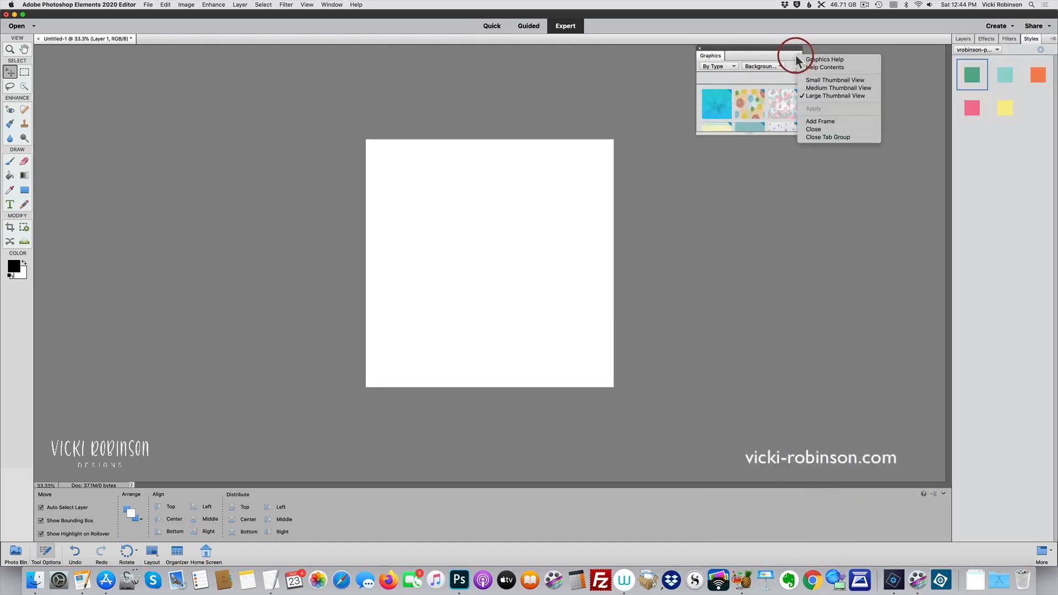
{"action": "left_click", "coordinate": [815, 130]}
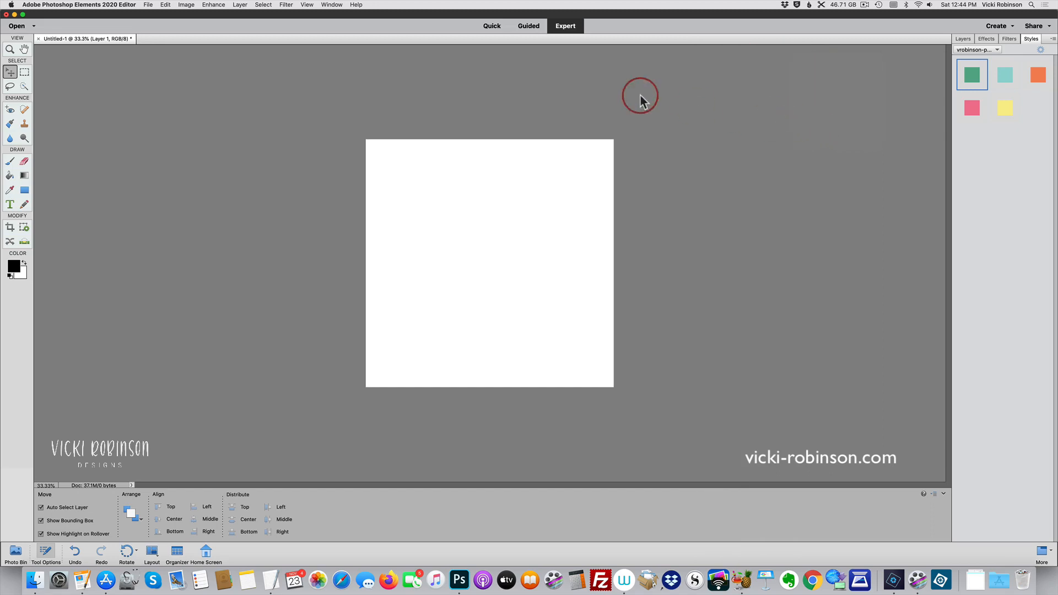
{"action": "left_click", "coordinate": [333, 5]}
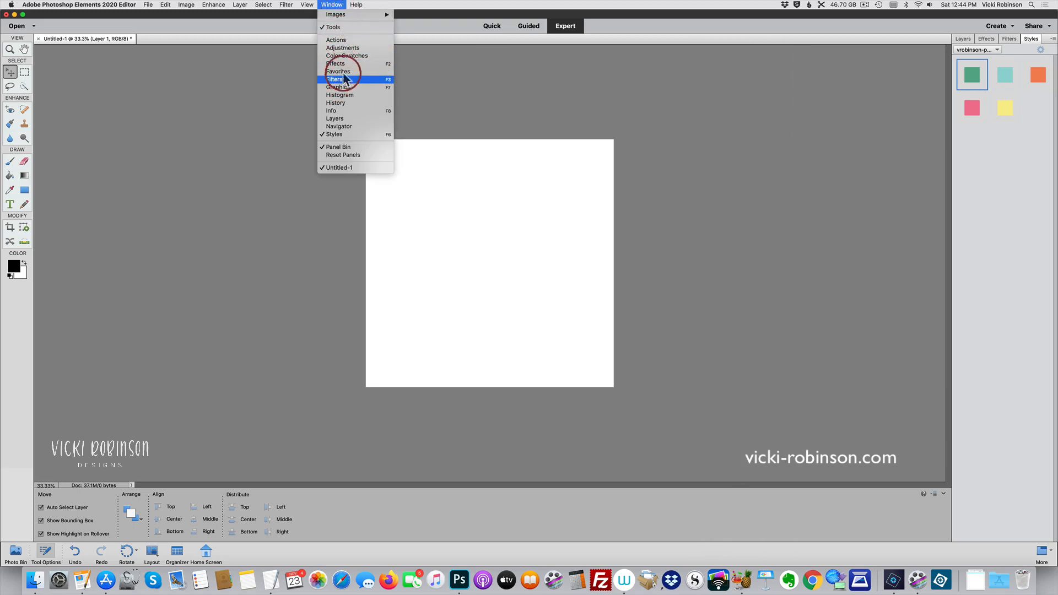
{"action": "left_click", "coordinate": [337, 5]}
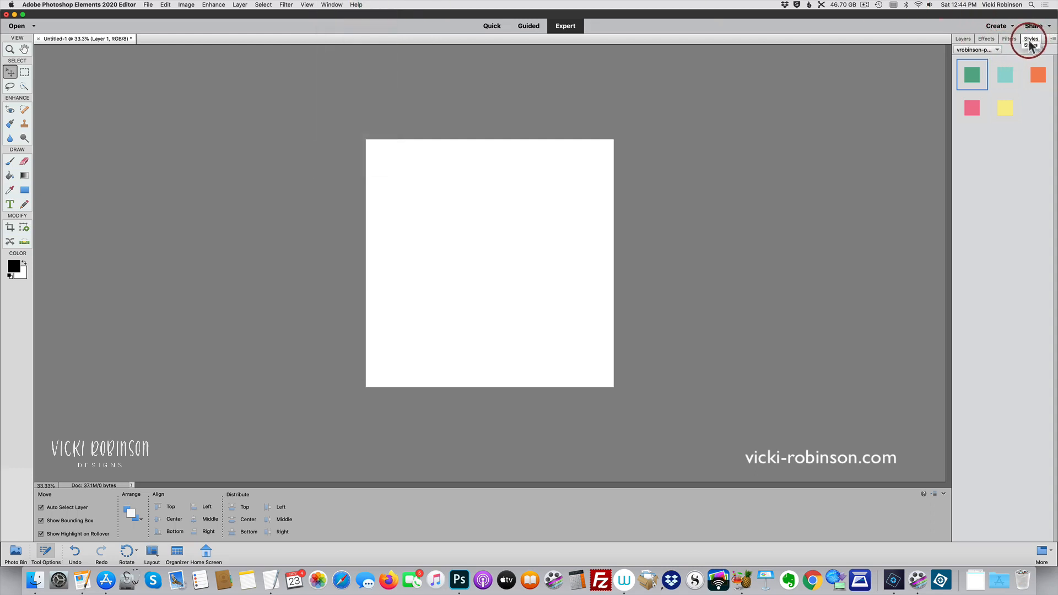
Detach the Styles panel from the panel bin so it floats beside the canvas.
{"action": "left_click_drag", "start_coordinate": [1031, 38], "coordinate": [718, 50]}
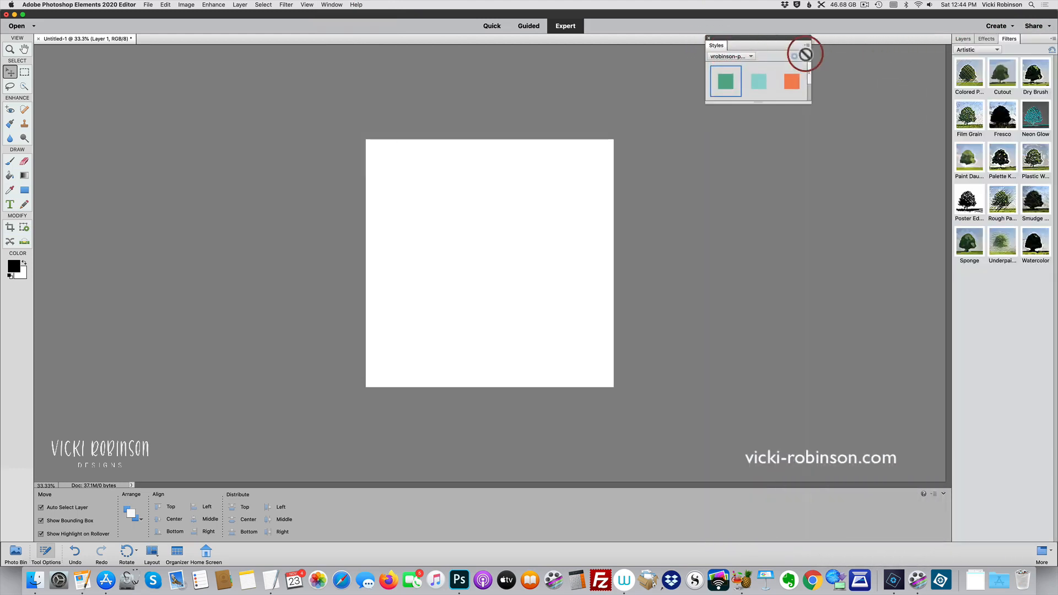
{"action": "left_click", "coordinate": [998, 49]}
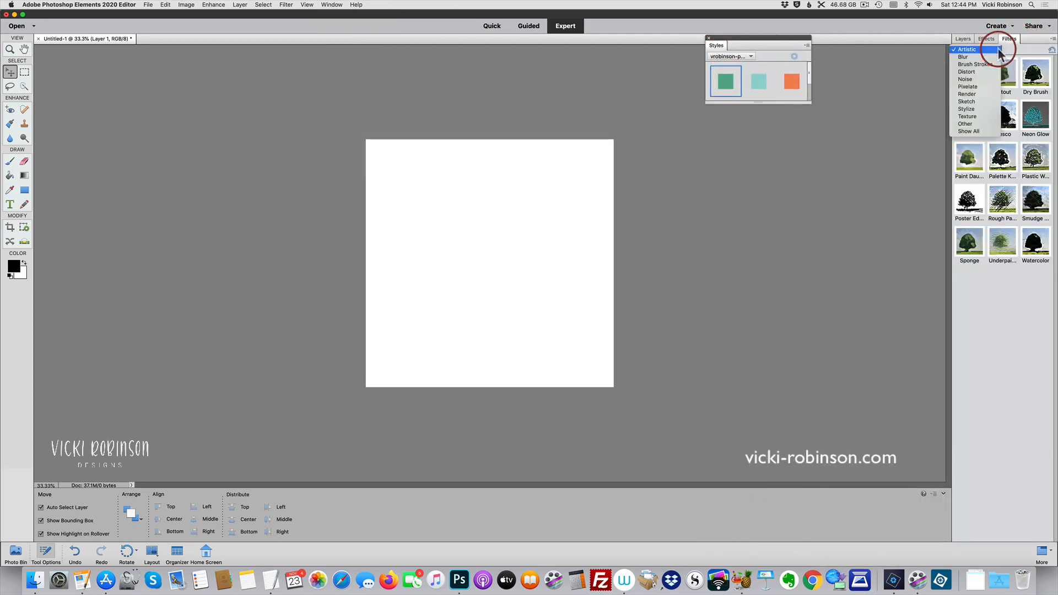
{"action": "left_click", "coordinate": [1014, 50]}
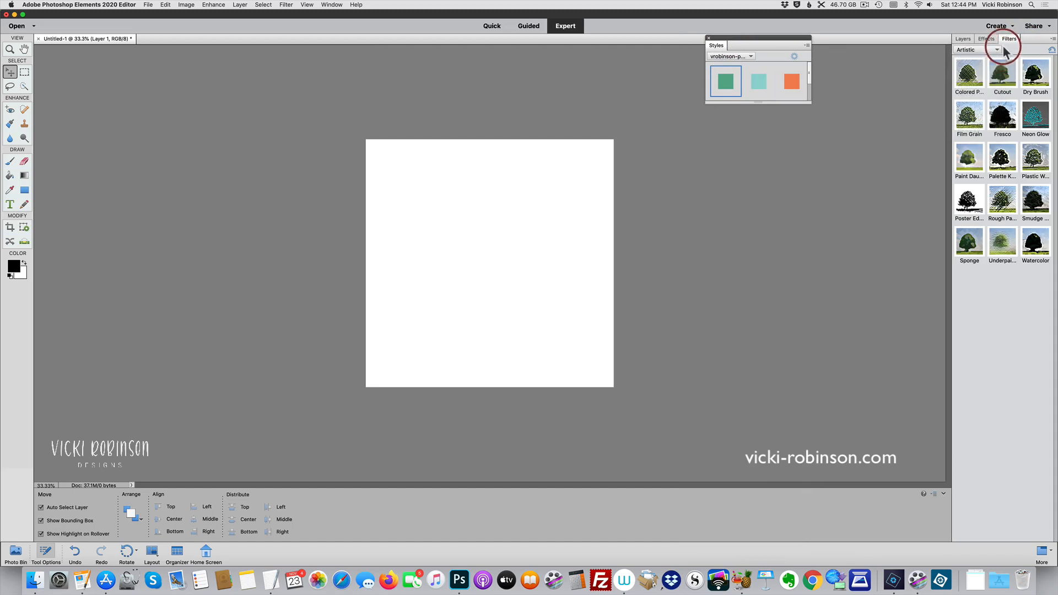
Detach the Filters panel from the panel bin and close it.
{"action": "left_click_drag", "start_coordinate": [1012, 44], "coordinate": [637, 48]}
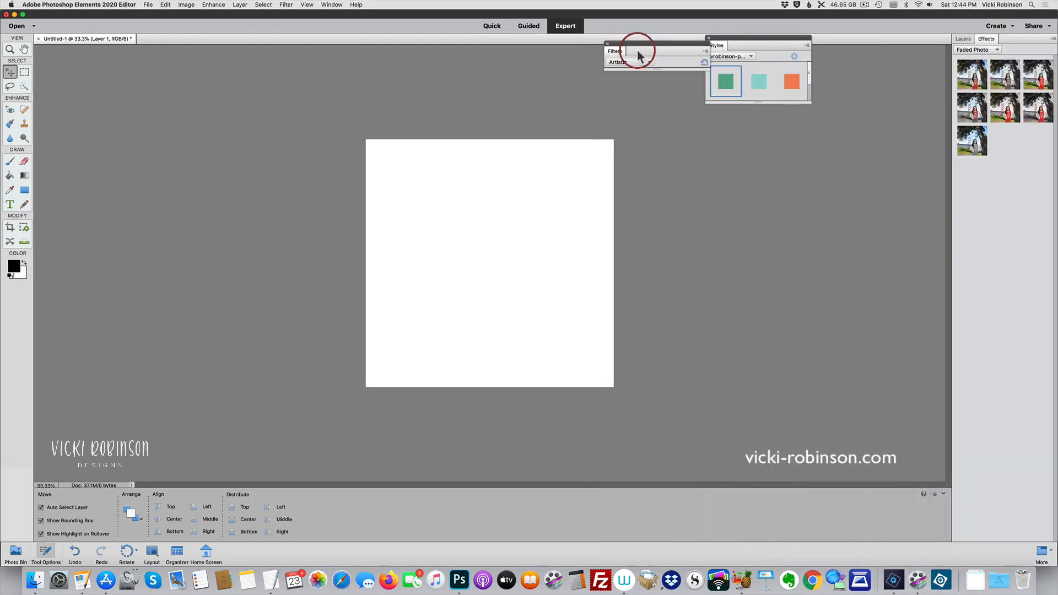
{"action": "left_click", "coordinate": [704, 50]}
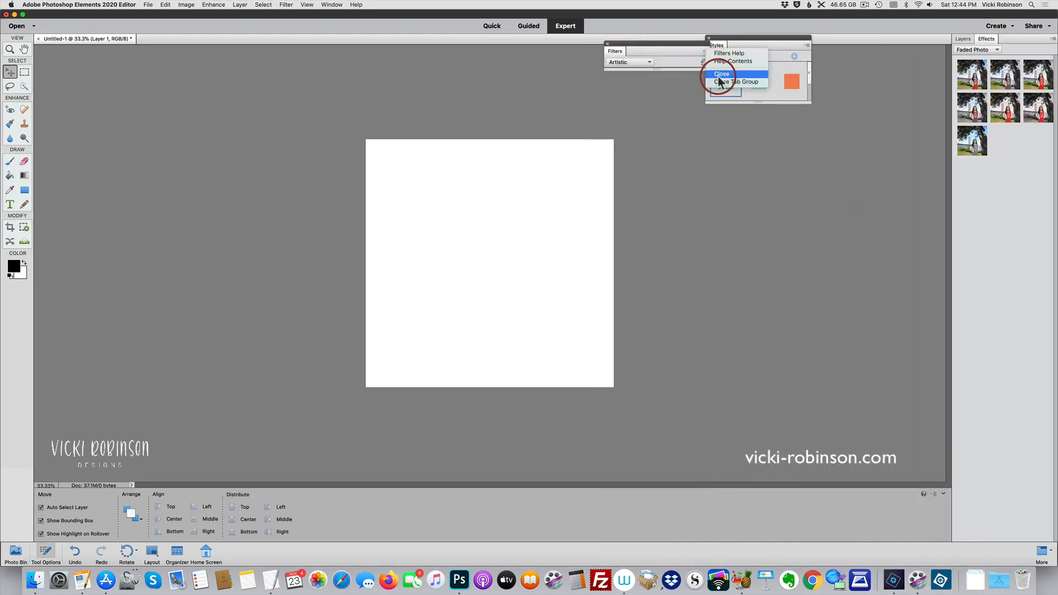
{"action": "left_click", "coordinate": [719, 73]}
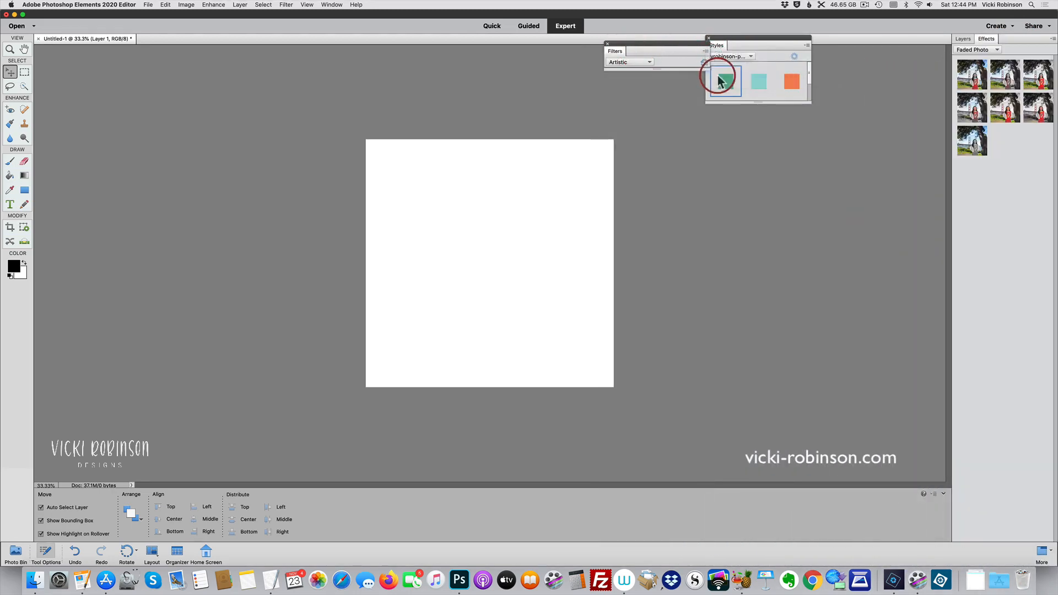
{"action": "left_click", "coordinate": [338, 5]}
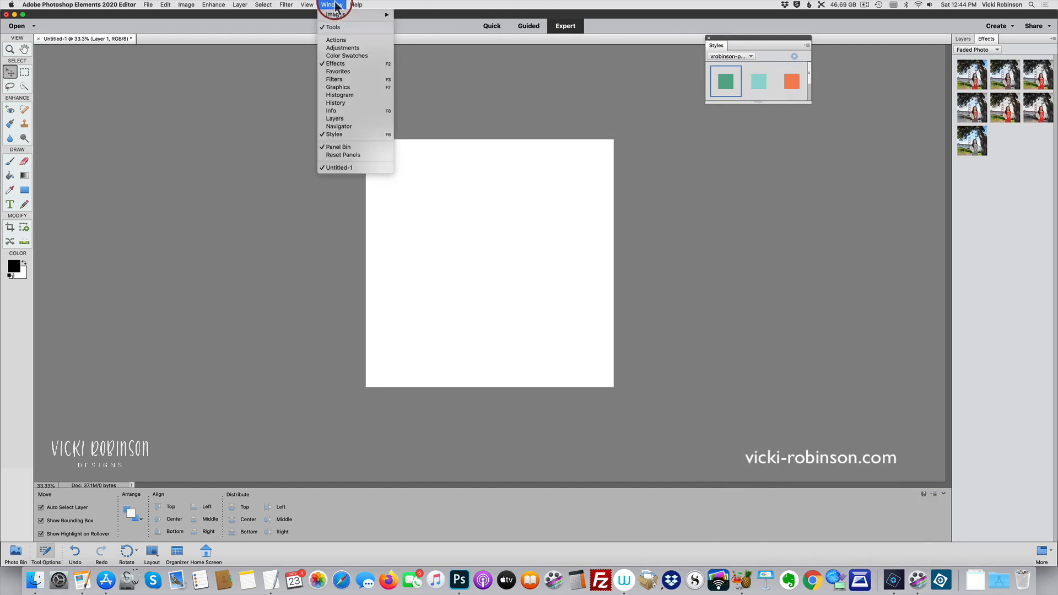
{"action": "left_click", "coordinate": [337, 5]}
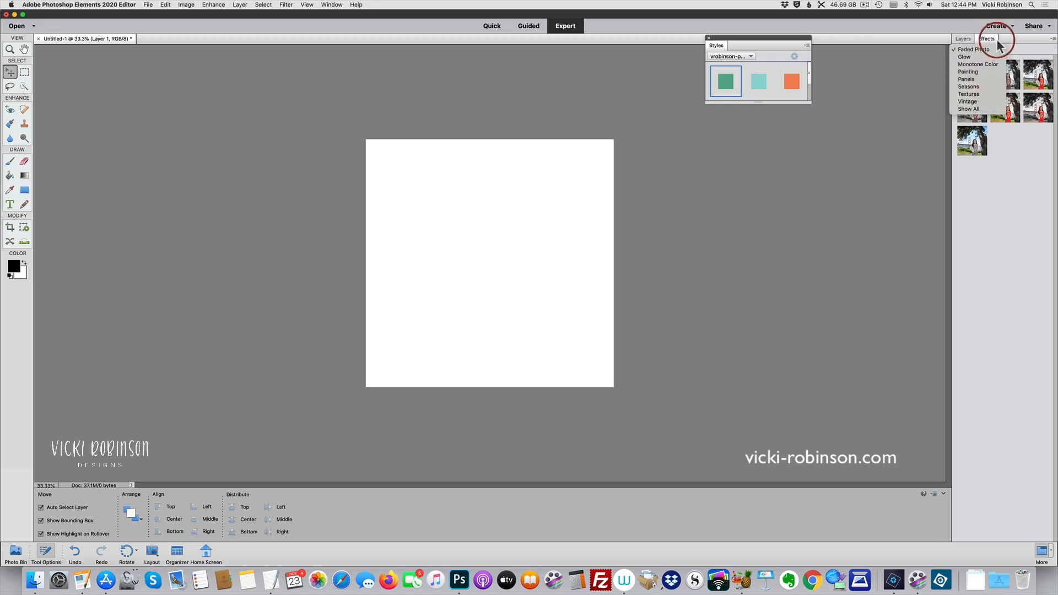
Detach the Effects panel from the panel bin and close it, leaving only Layers docked.
{"action": "left_click", "coordinate": [988, 40]}
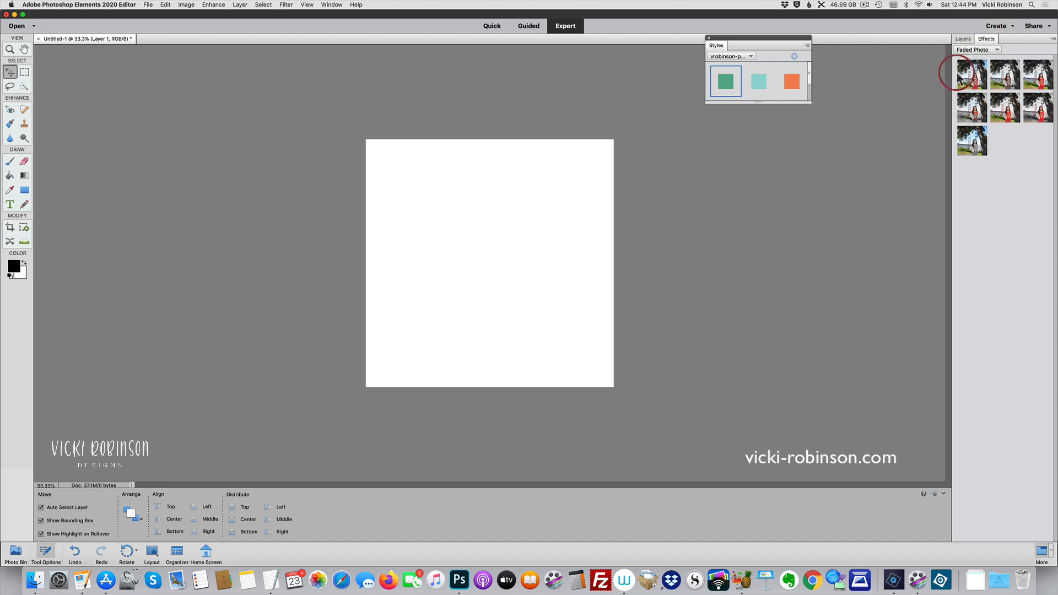
{"action": "left_click_drag", "start_coordinate": [983, 39], "coordinate": [591, 64]}
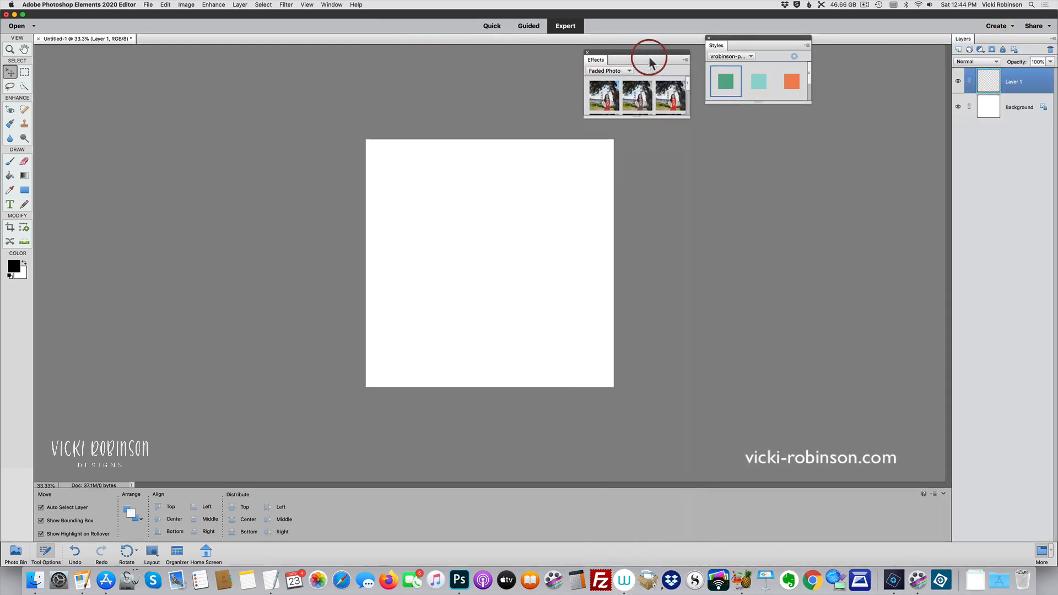
{"action": "left_click", "coordinate": [685, 59]}
{"action": "left_click", "coordinate": [707, 172]}
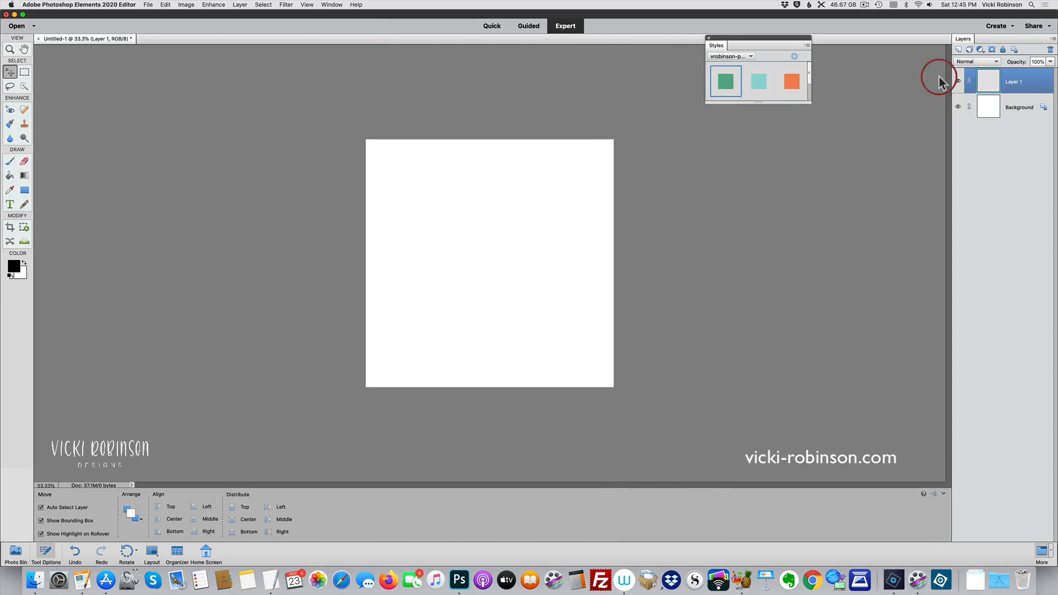
Show the Color Swatches panel and separate it from its floating panel group.
{"action": "left_click", "coordinate": [331, 6]}
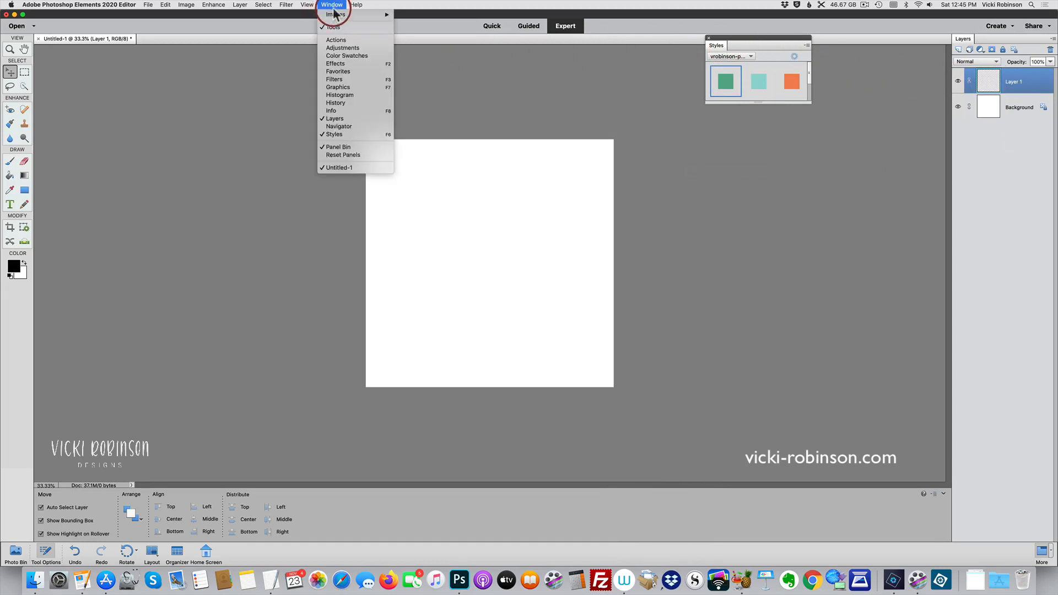
{"action": "left_click", "coordinate": [354, 57]}
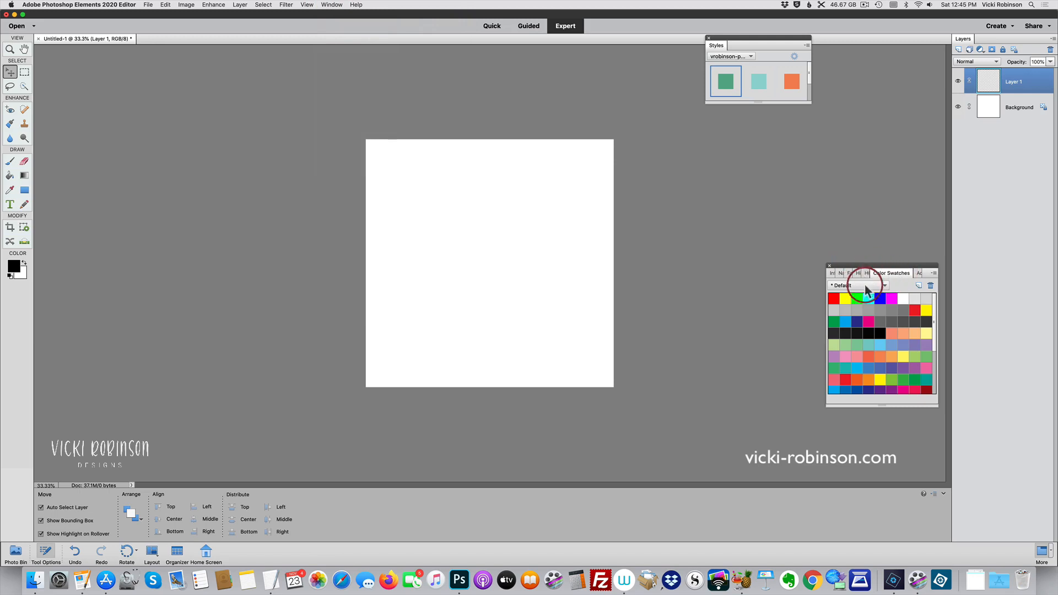
{"action": "left_click_drag", "start_coordinate": [890, 269], "coordinate": [853, 82]}
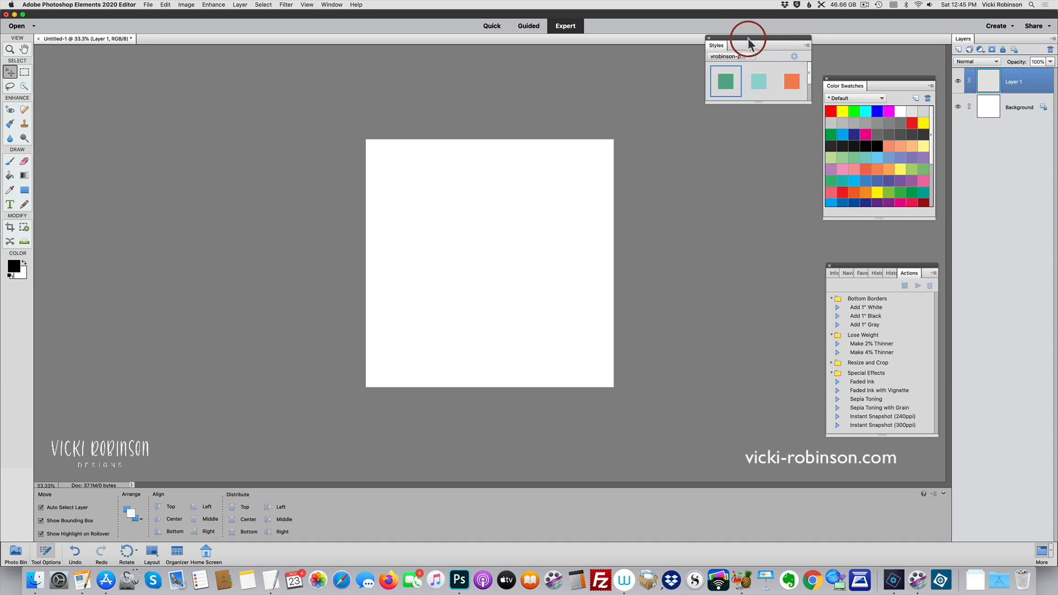
Dock the Styles panel in its own column beside Layers, and move the floating Color Swatches and Actions panels away from the docked columns.
{"action": "left_click_drag", "start_coordinate": [748, 41], "coordinate": [948, 119]}
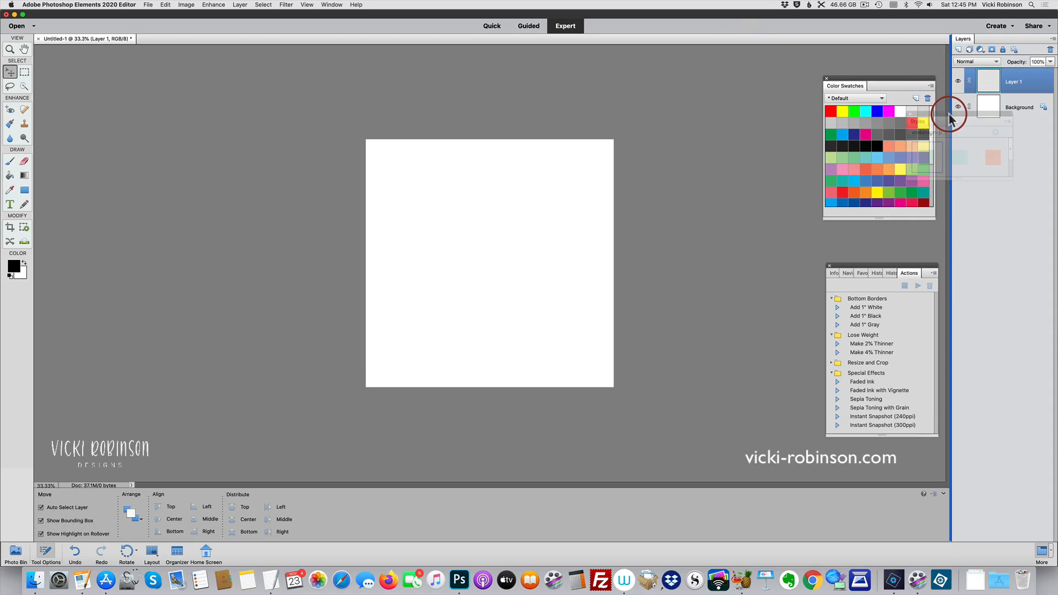
{"action": "left_click_drag", "start_coordinate": [948, 117], "coordinate": [942, 115]}
{"action": "left_click_drag", "start_coordinate": [848, 79], "coordinate": [603, 63]}
{"action": "left_click_drag", "start_coordinate": [878, 268], "coordinate": [674, 243]}
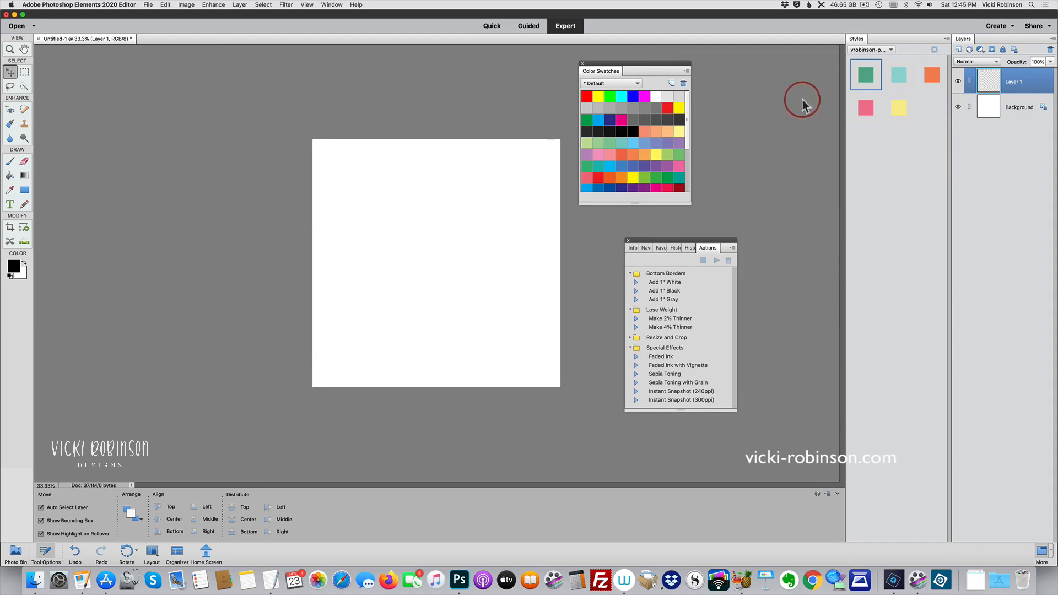
Switch the Styles panel to the Bevels set.
{"action": "left_click", "coordinate": [890, 50]}
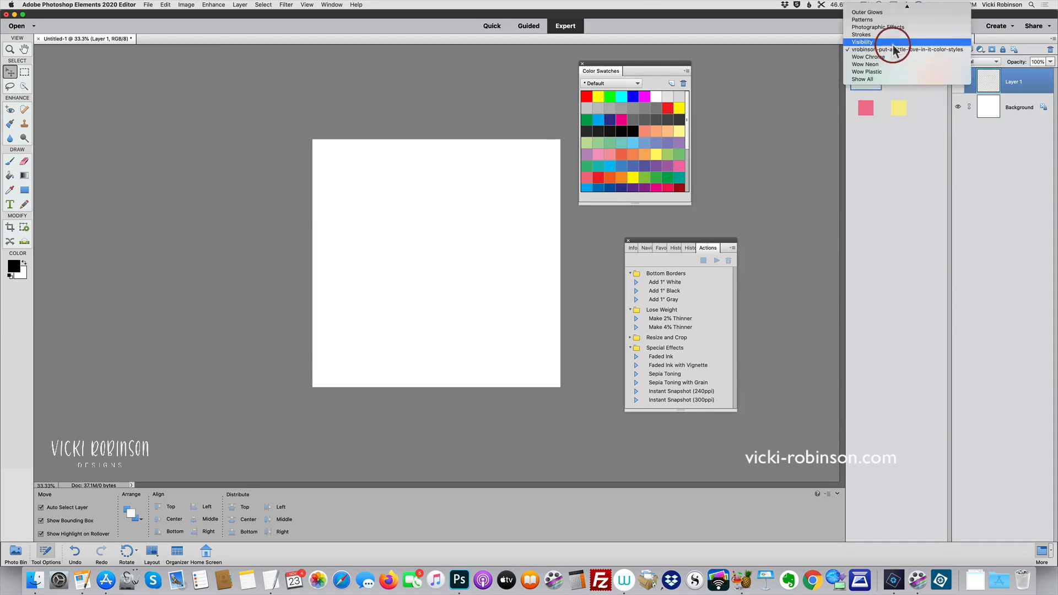
{"action": "left_click", "coordinate": [864, 12]}
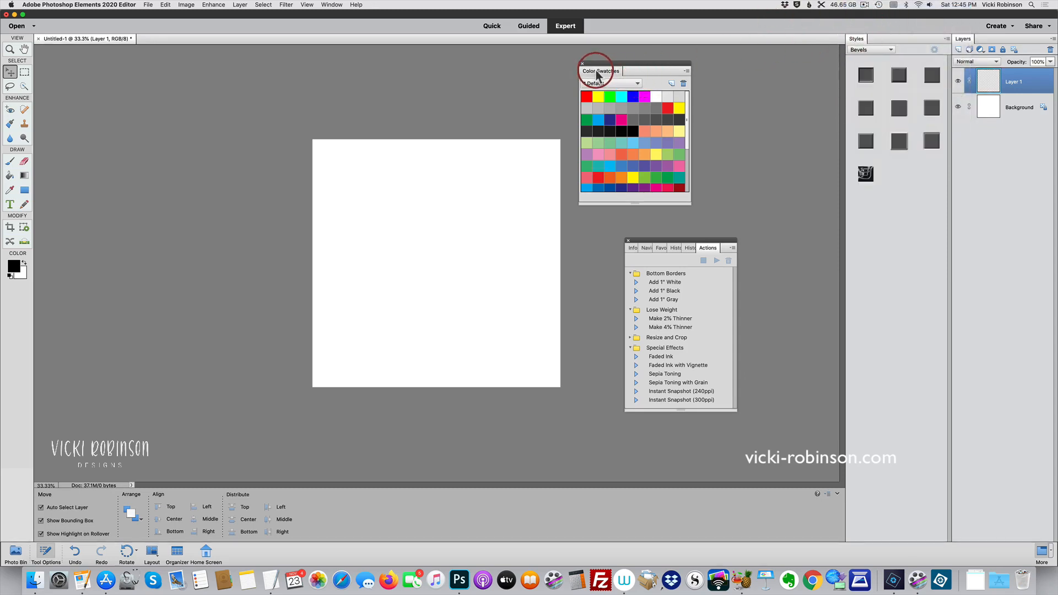
Dock the floating Color Swatches panel below Styles in the same column and enlarge it to show all swatches.
{"action": "left_click_drag", "start_coordinate": [600, 80], "coordinate": [886, 544]}
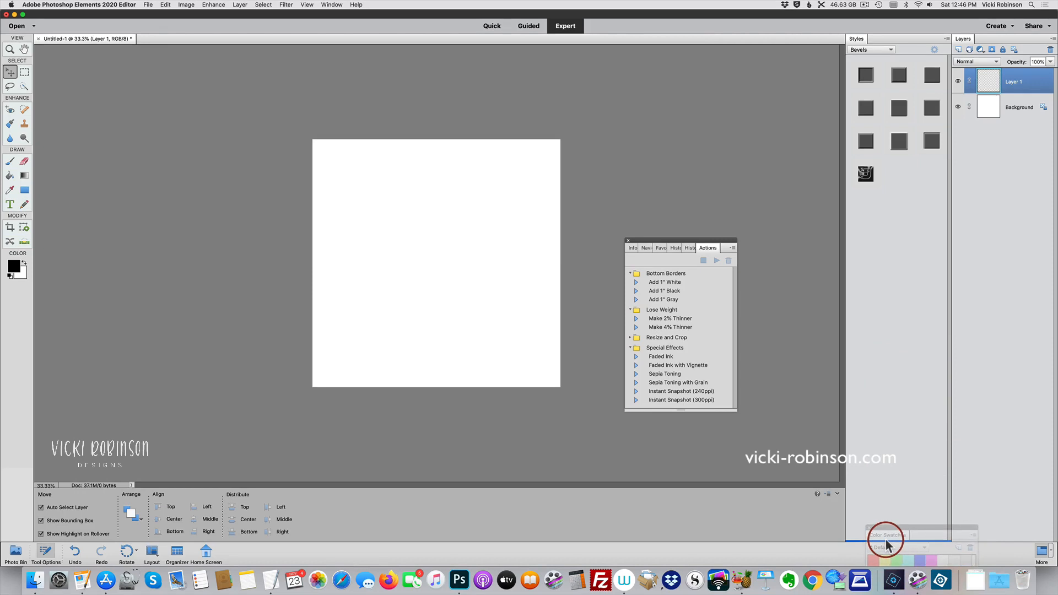
{"action": "left_click_drag", "start_coordinate": [886, 540], "coordinate": [888, 544]}
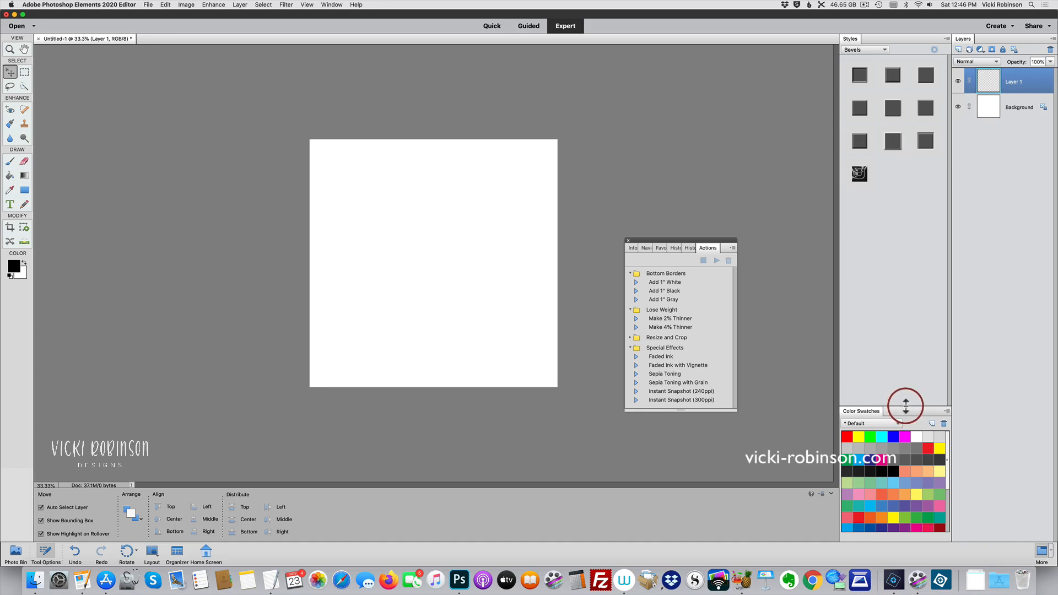
{"action": "left_click_drag", "start_coordinate": [905, 406], "coordinate": [903, 303]}
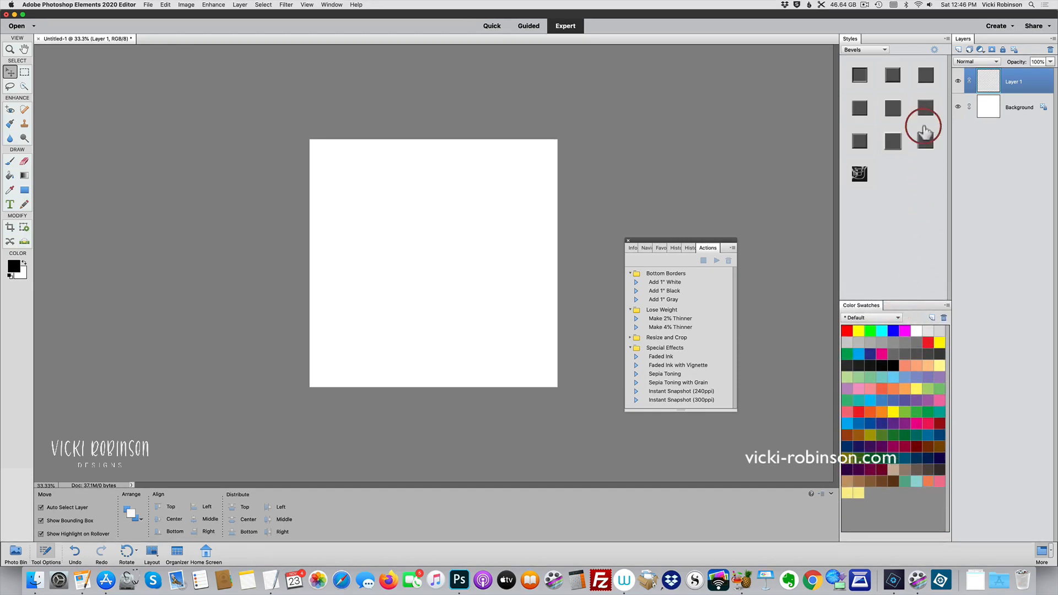
View the Complex set in the Styles panel, and switch to the custom put-a-little-love-in-it-color-styles set.
{"action": "left_click", "coordinate": [876, 49]}
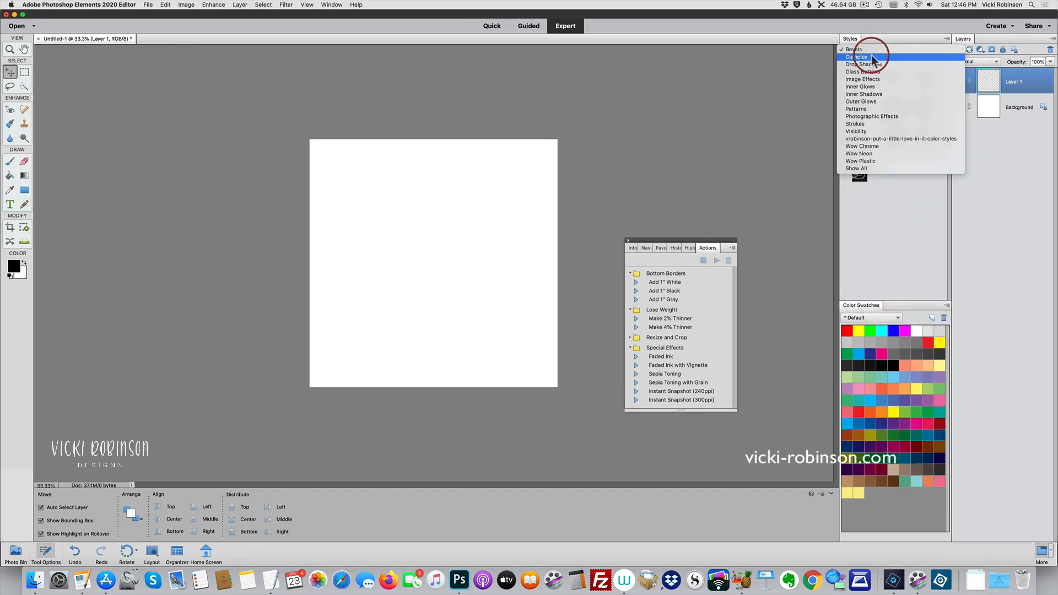
{"action": "left_click", "coordinate": [872, 57]}
{"action": "left_click", "coordinate": [873, 48]}
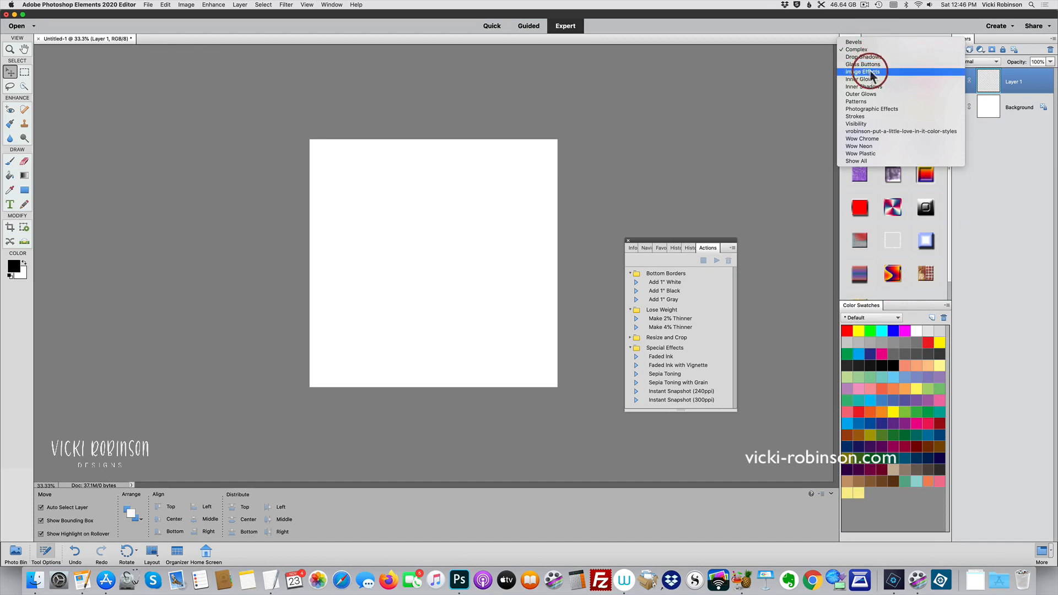
{"action": "left_click", "coordinate": [904, 132]}
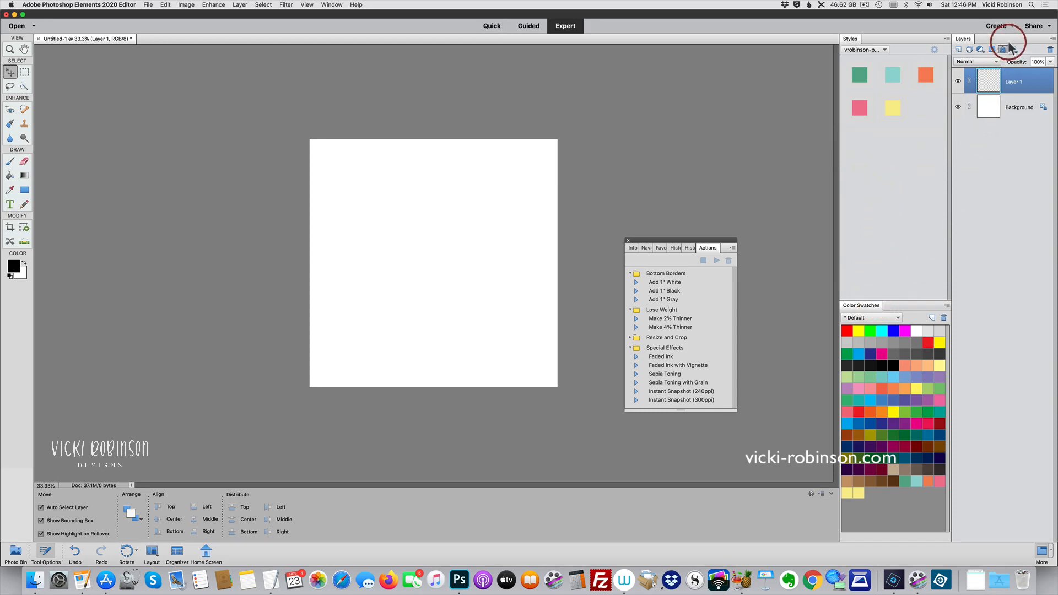
Move the Layers panel to the other side of Styles and Color Swatches, docked in its own column next to the document.
{"action": "left_click_drag", "start_coordinate": [1026, 40], "coordinate": [839, 42]}
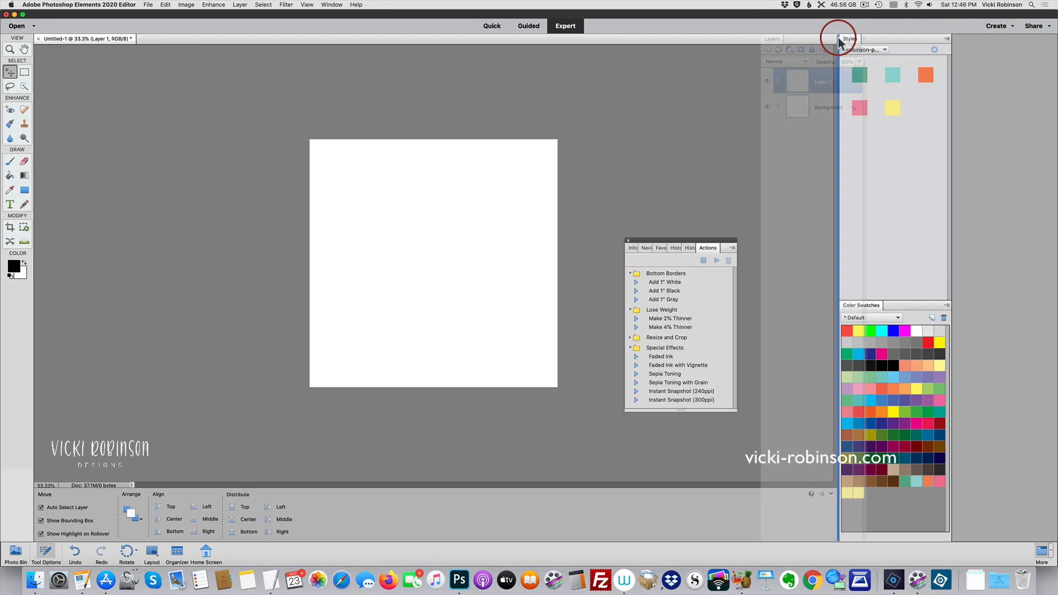
{"action": "left_click_drag", "start_coordinate": [839, 41], "coordinate": [838, 34]}
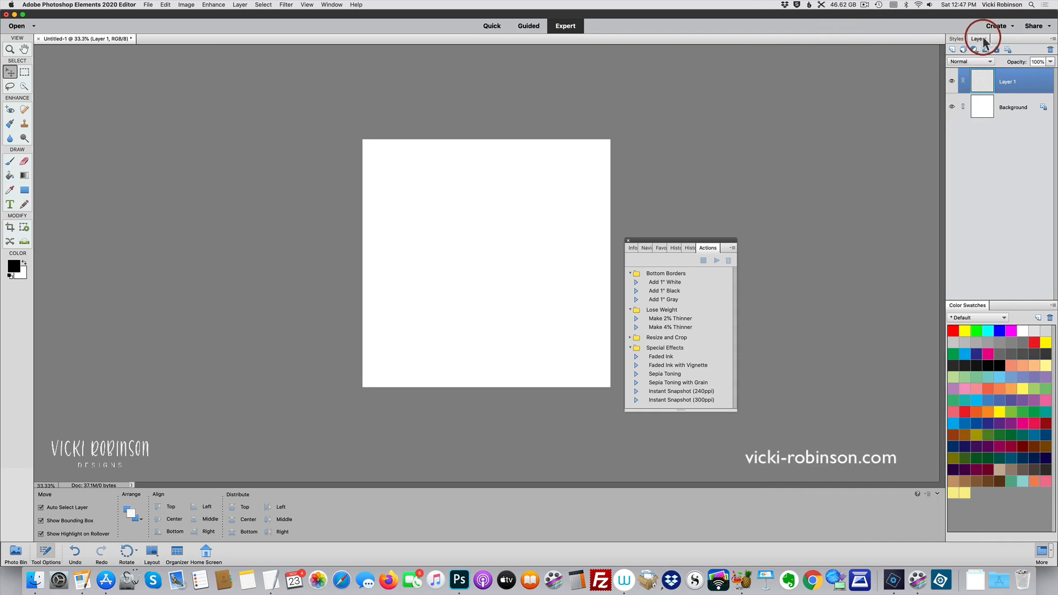
{"action": "left_click_drag", "start_coordinate": [983, 42], "coordinate": [944, 55]}
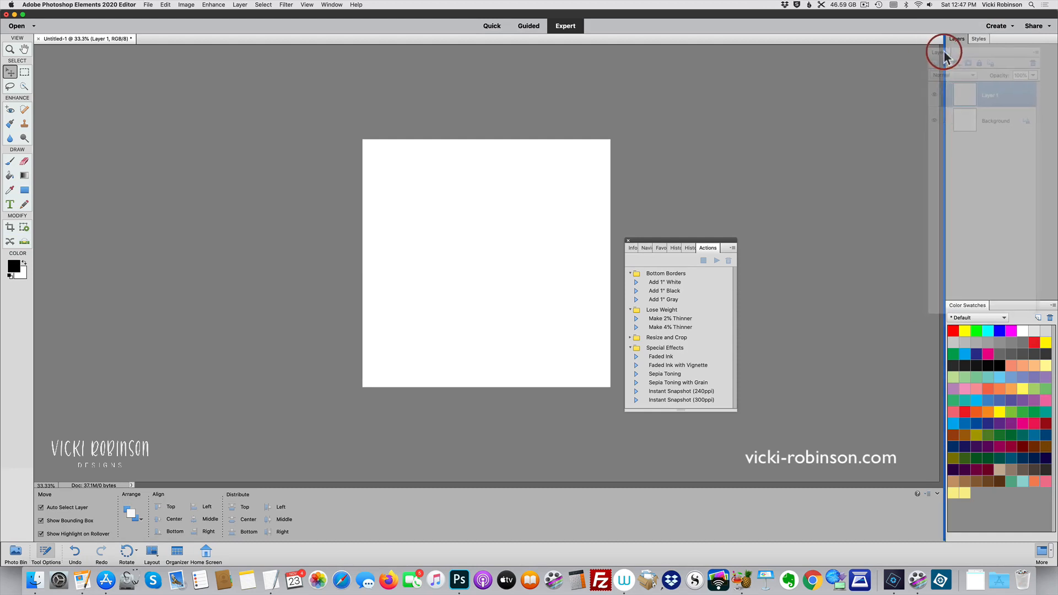
{"action": "left_click_drag", "start_coordinate": [945, 55], "coordinate": [942, 51]}
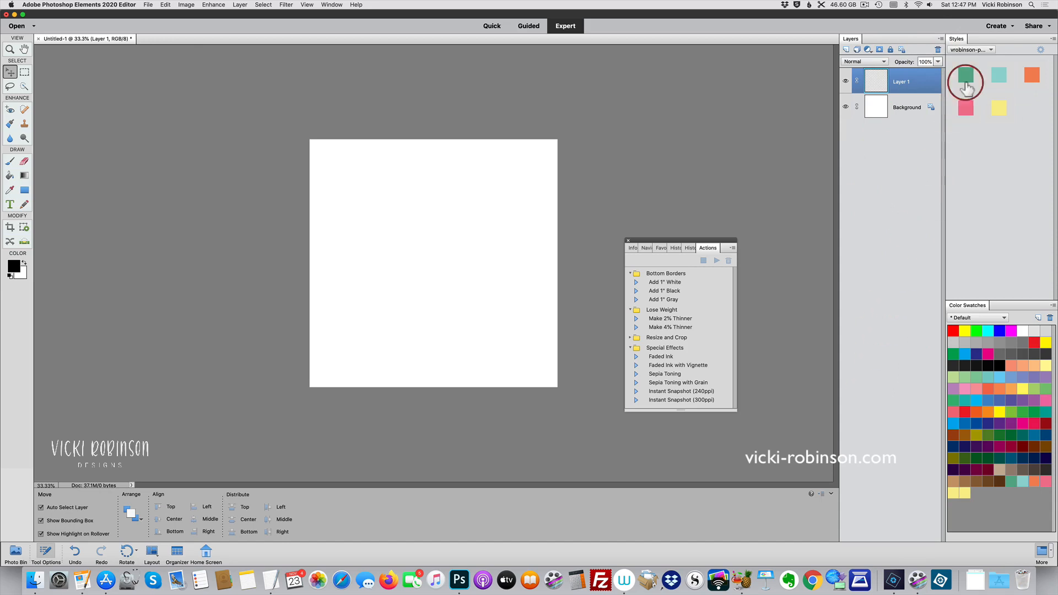
Enlarge the floating panel group that contains Actions.
{"action": "left_click_drag", "start_coordinate": [998, 67], "coordinate": [697, 296]}
{"action": "left_click_drag", "start_coordinate": [736, 411], "coordinate": [819, 449]}
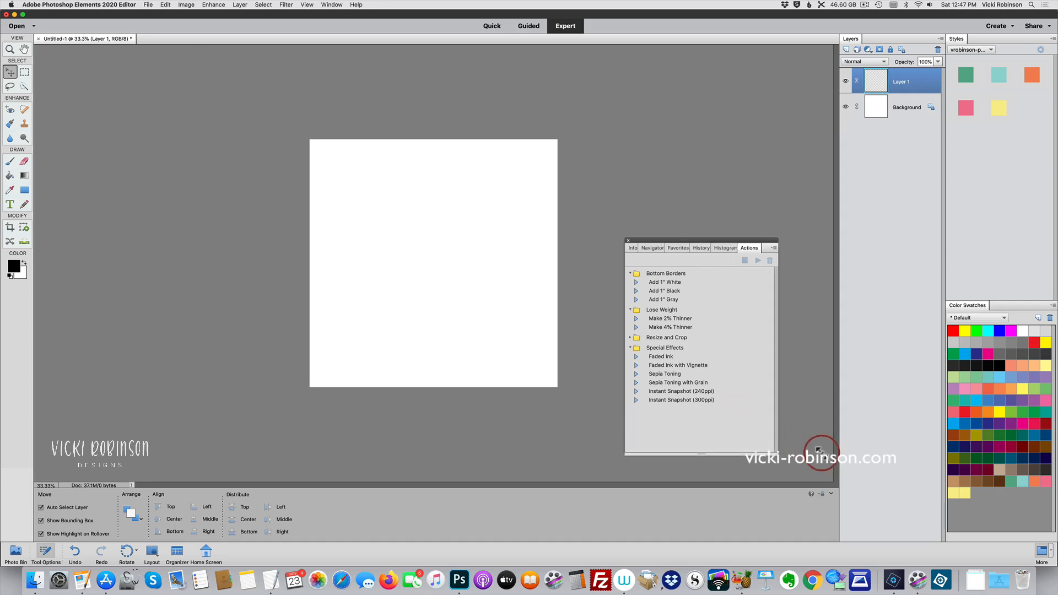
Show the Info panel in the floating group and check which panels are marked as open.
{"action": "left_click", "coordinate": [633, 247]}
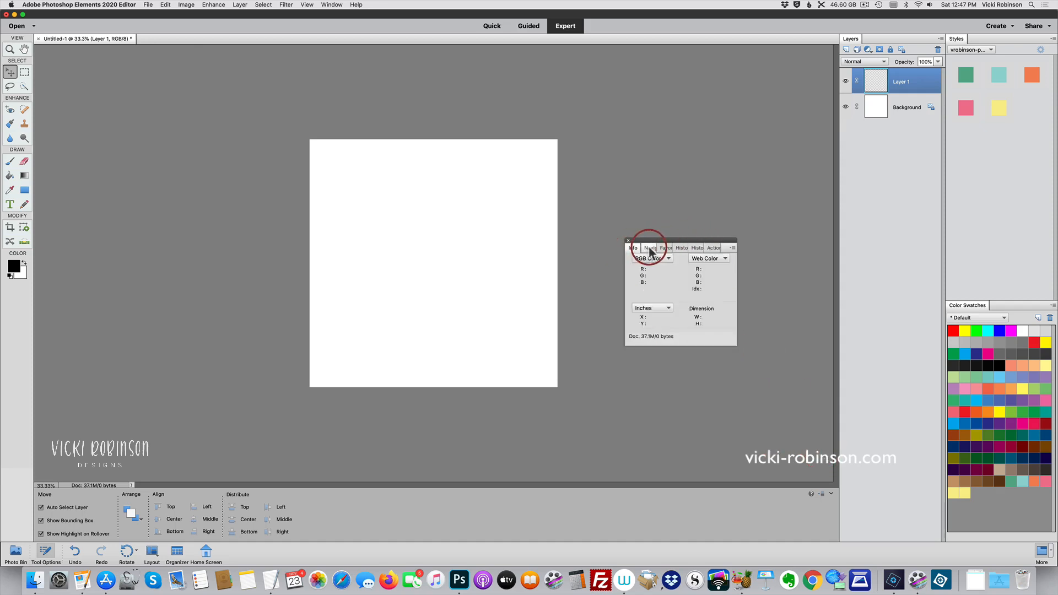
{"action": "left_click", "coordinate": [333, 6]}
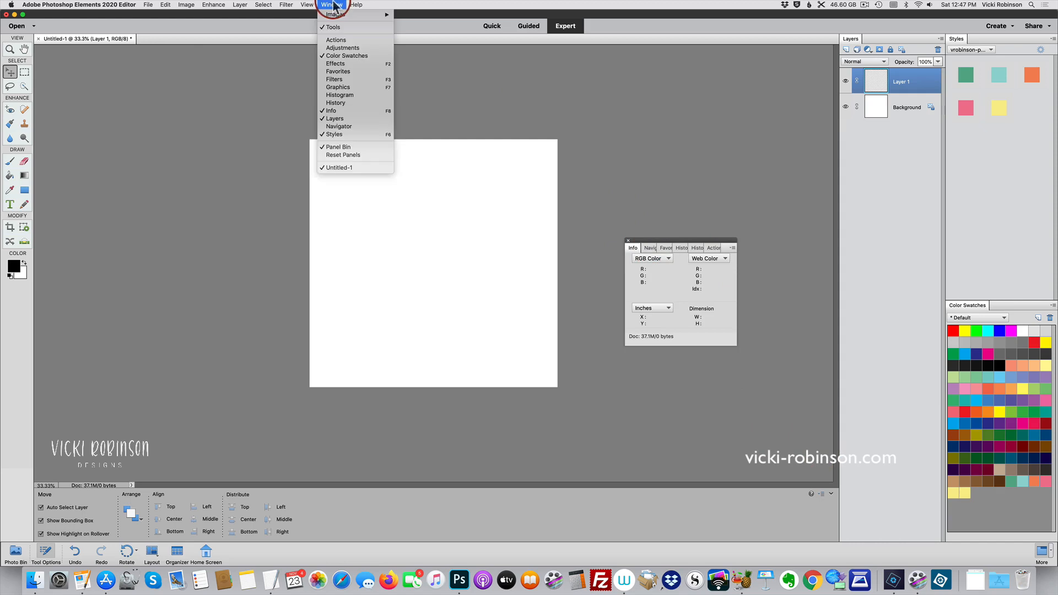
{"action": "left_click", "coordinate": [333, 6]}
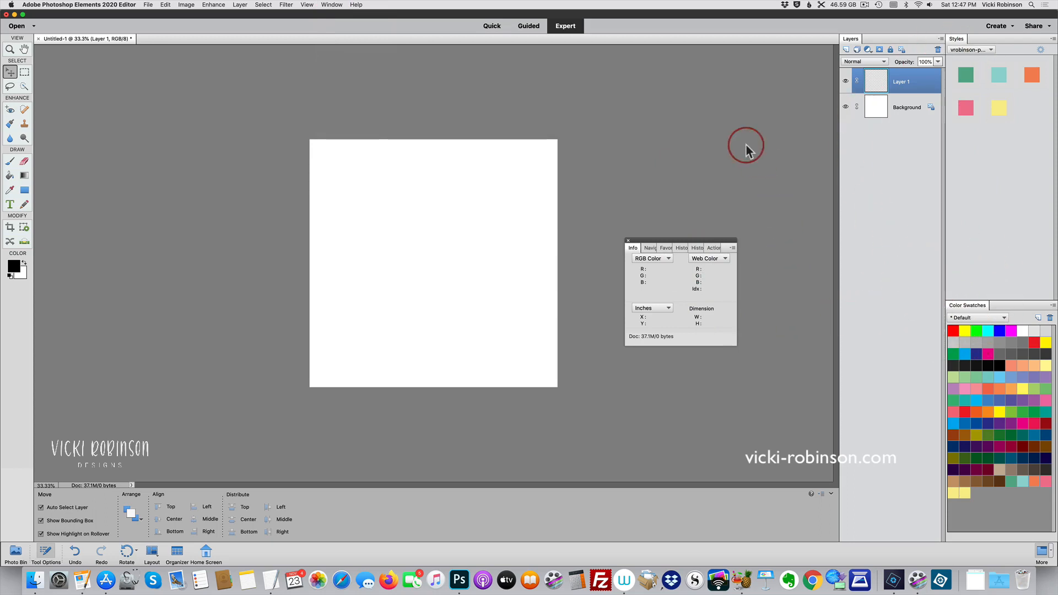
Separate the History panel from the floating group and dock it in the same group as Layers.
{"action": "left_click", "coordinate": [682, 251]}
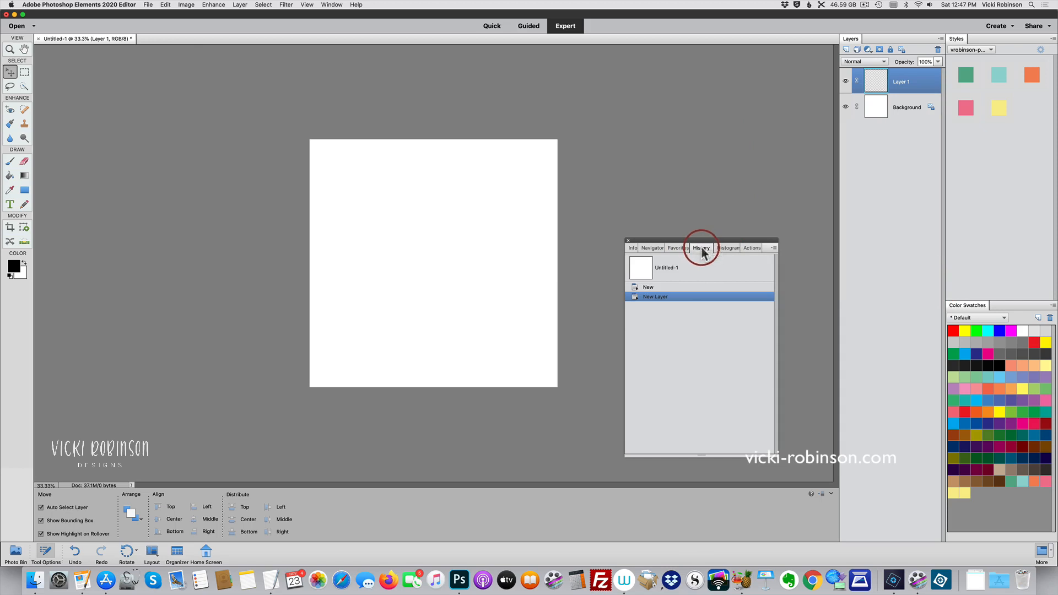
{"action": "left_click_drag", "start_coordinate": [702, 252], "coordinate": [687, 80]}
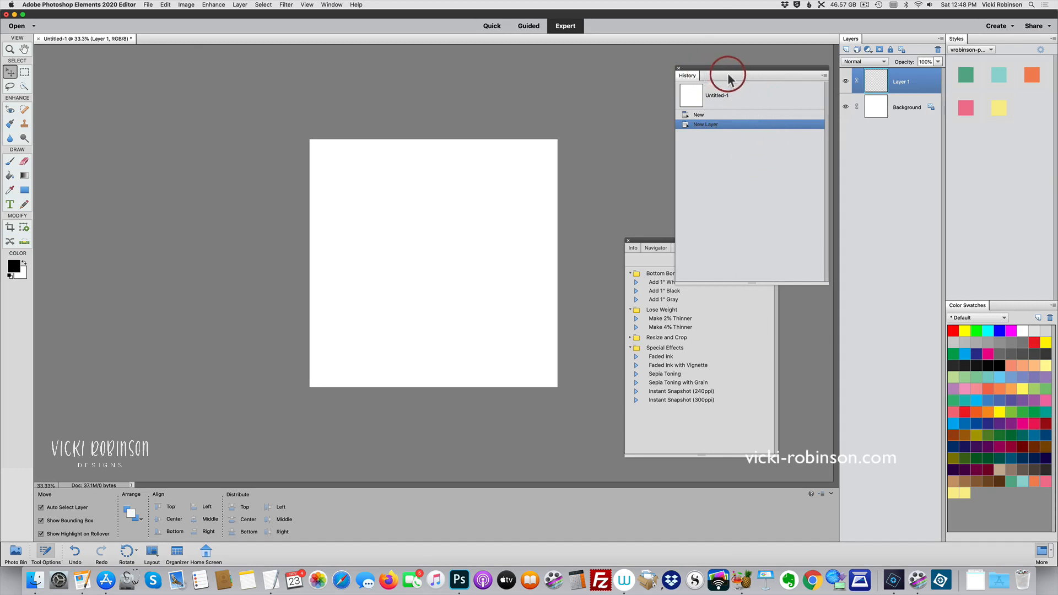
{"action": "left_click_drag", "start_coordinate": [720, 80], "coordinate": [884, 44]}
{"action": "left_click_drag", "start_coordinate": [880, 41], "coordinate": [878, 40]}
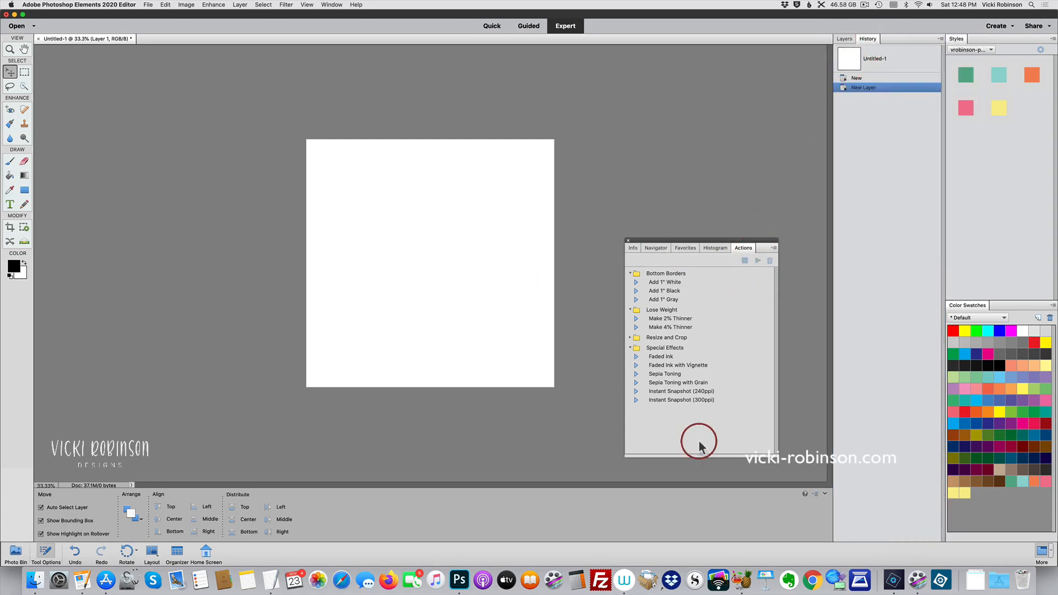
Move the floating panel group higher over the workspace and use its Navigator panel to zoom the document to 26.57%.
{"action": "left_click", "coordinate": [633, 248]}
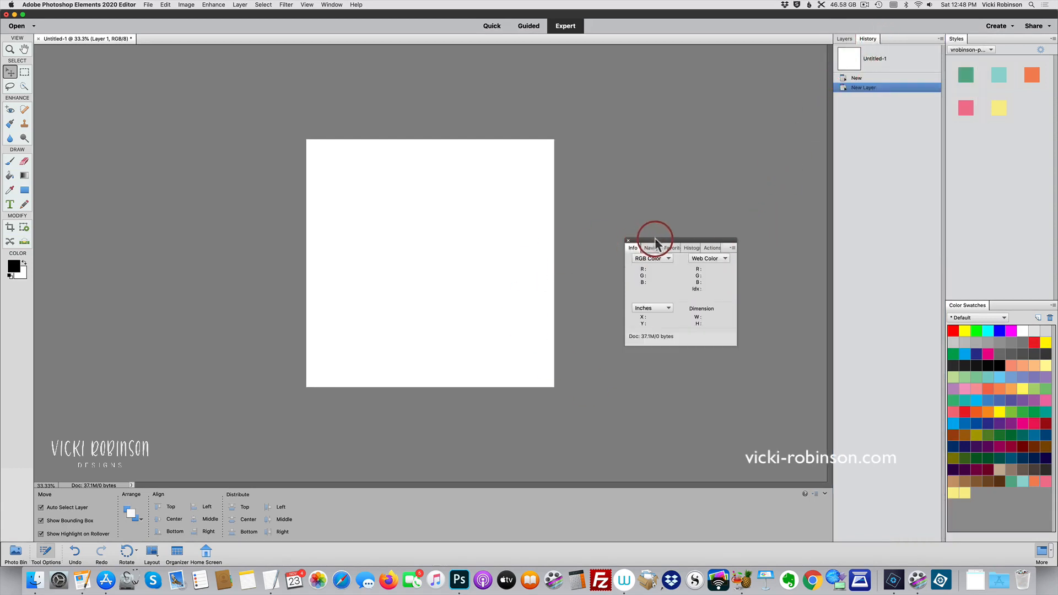
{"action": "left_click_drag", "start_coordinate": [666, 241], "coordinate": [645, 122]}
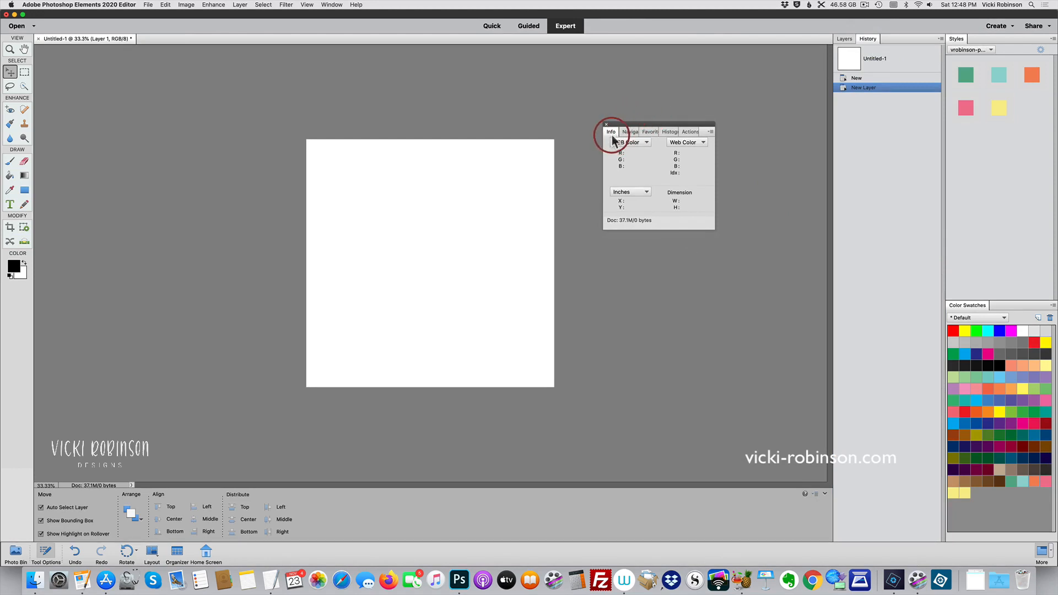
{"action": "left_click", "coordinate": [631, 133]}
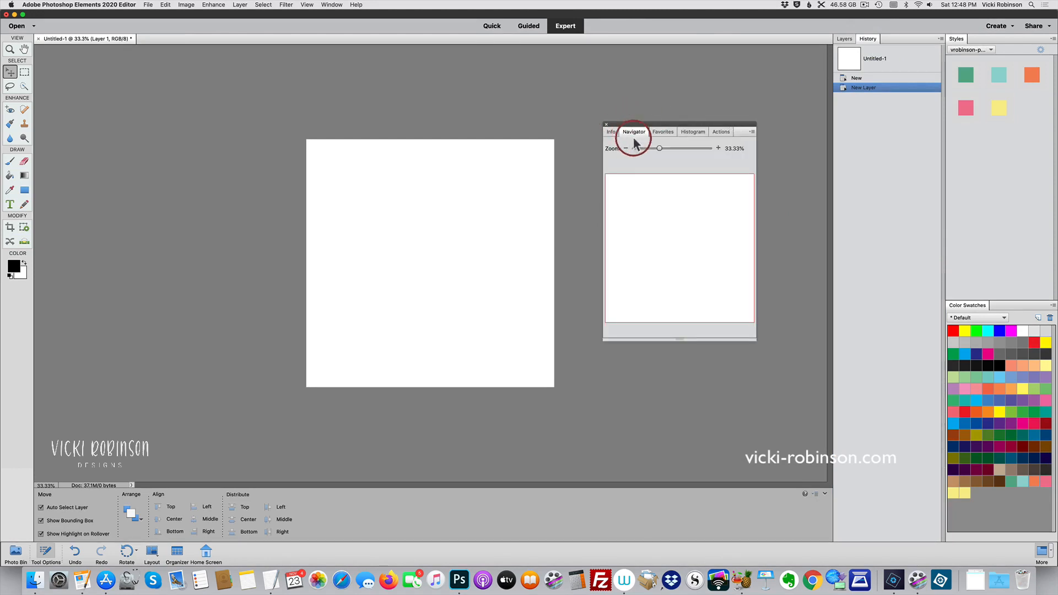
{"action": "left_click", "coordinate": [660, 149]}
{"action": "mouse_move", "coordinate": [659, 149]}
{"action": "left_mouse_down"}
{"action": "mouse_move", "coordinate": [671, 153]}
{"action": "mouse_move", "coordinate": [637, 156]}
{"action": "mouse_move", "coordinate": [687, 152]}
{"action": "mouse_move", "coordinate": [654, 154]}
{"action": "left_mouse_up"}
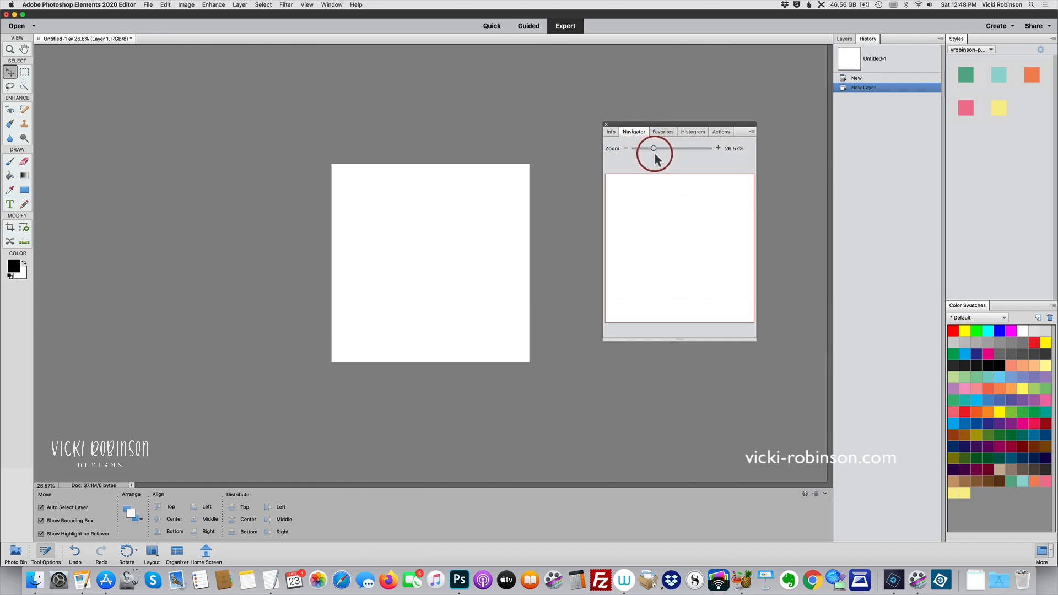
Look through the Favorites, Histogram and Actions panels, and check which panels are marked as open.
{"action": "left_click", "coordinate": [665, 132]}
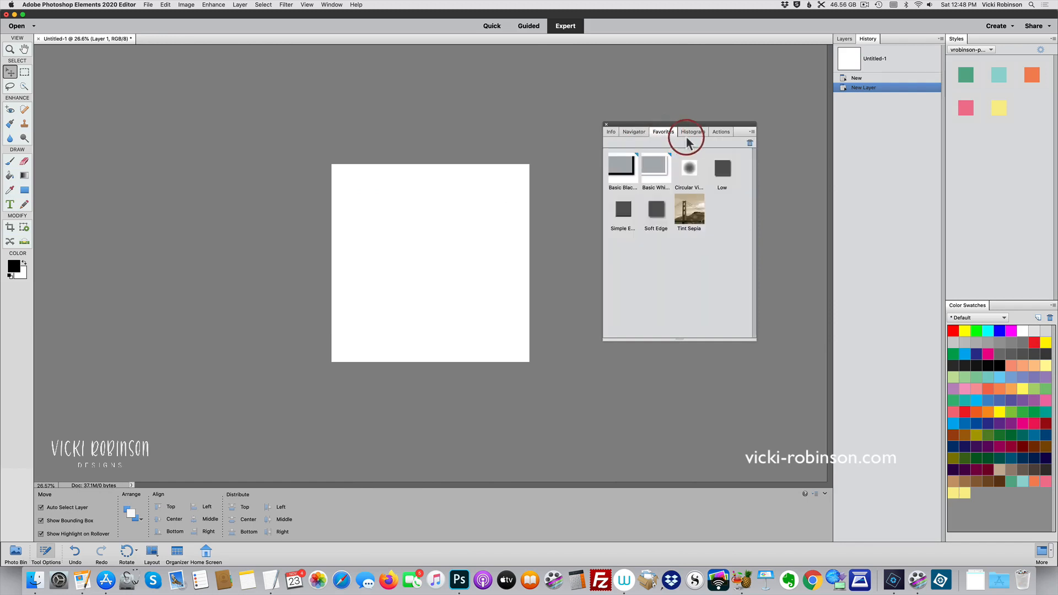
{"action": "left_click", "coordinate": [691, 135]}
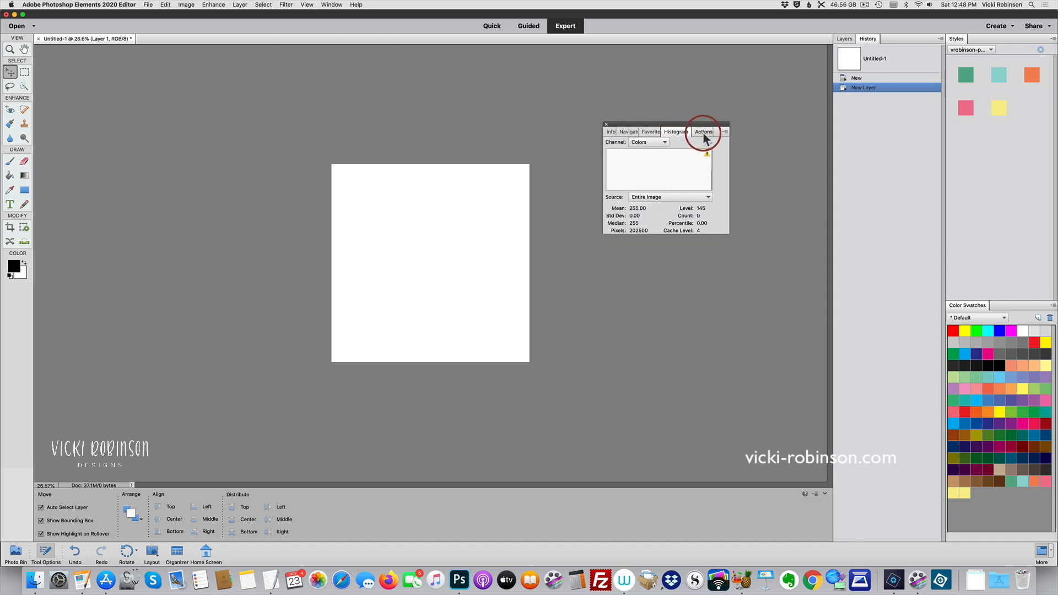
{"action": "left_click", "coordinate": [704, 134]}
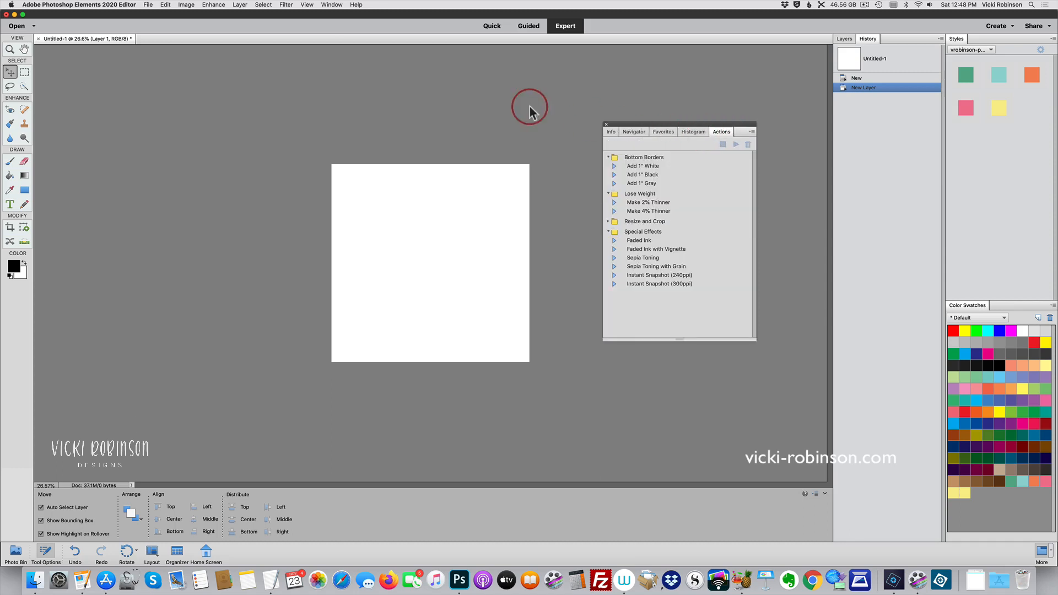
{"action": "left_click", "coordinate": [333, 5]}
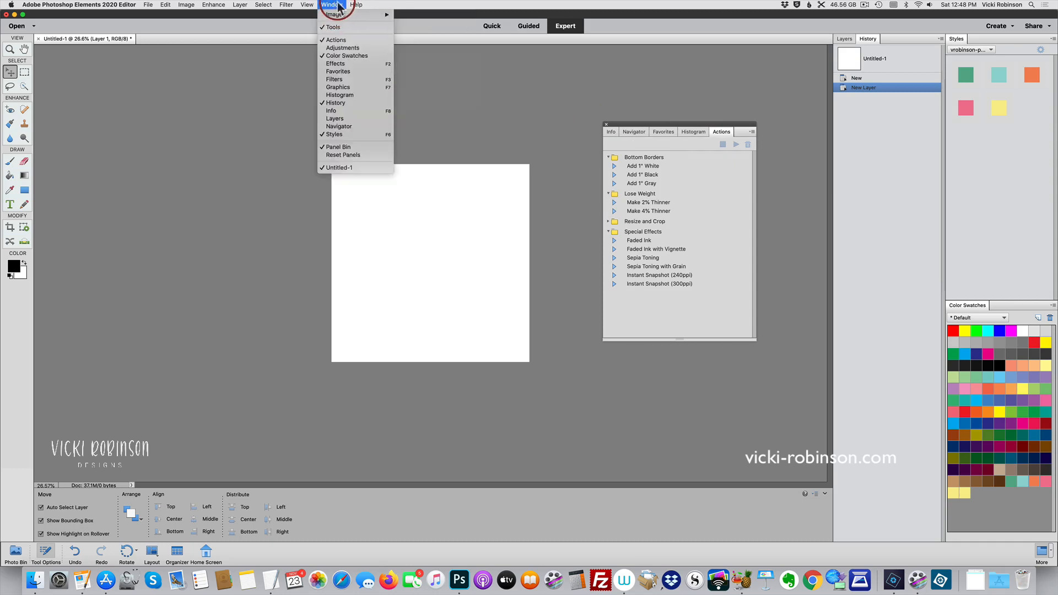
{"action": "left_click", "coordinate": [331, 5]}
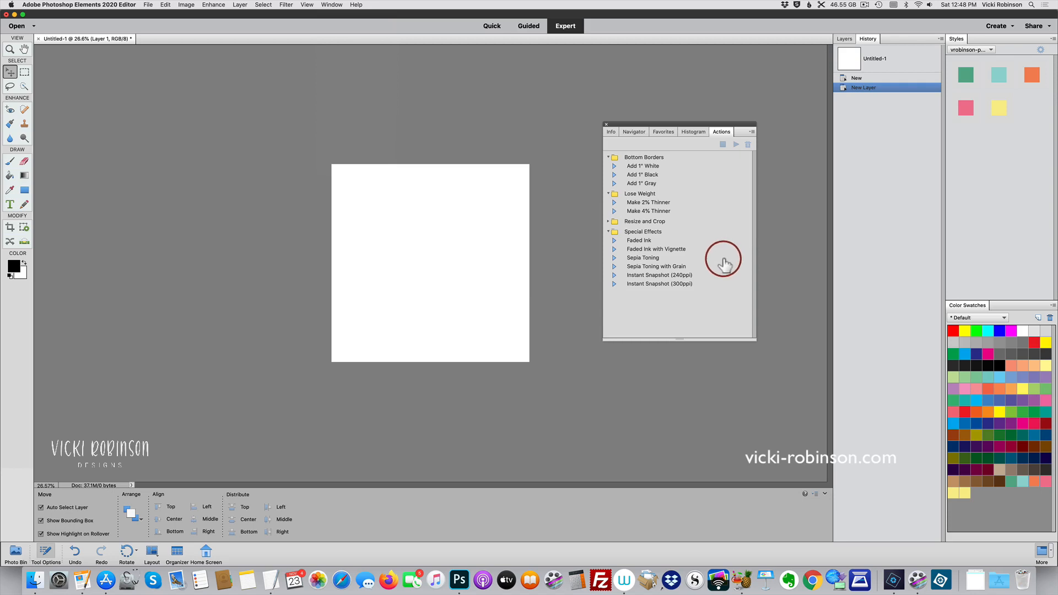
Close the whole floating panel group containing Info, Navigator, Favorites, Histogram and Actions.
{"action": "left_click", "coordinate": [751, 132]}
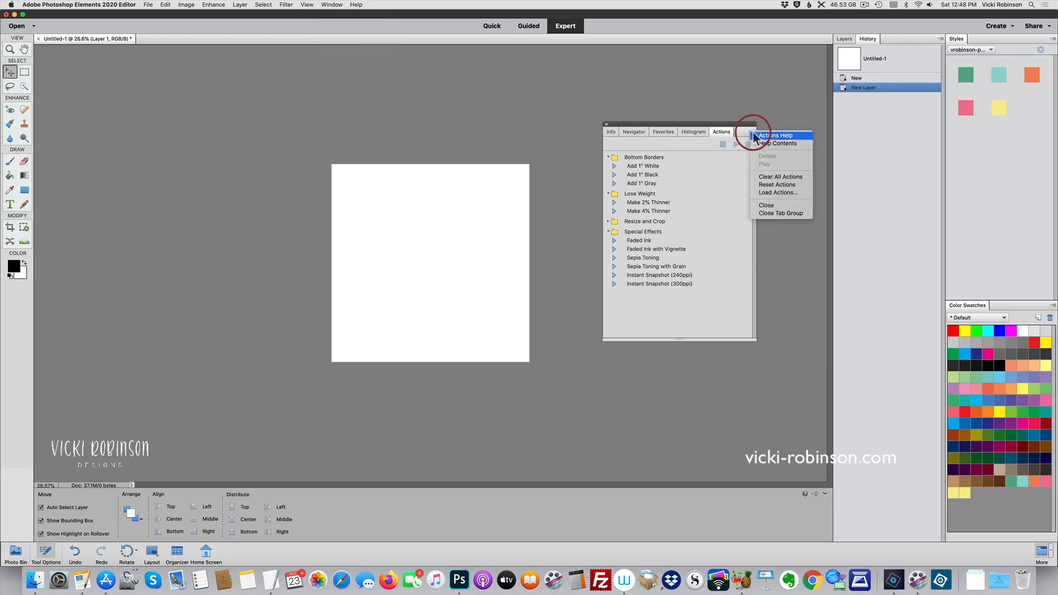
{"action": "left_click", "coordinate": [773, 214]}
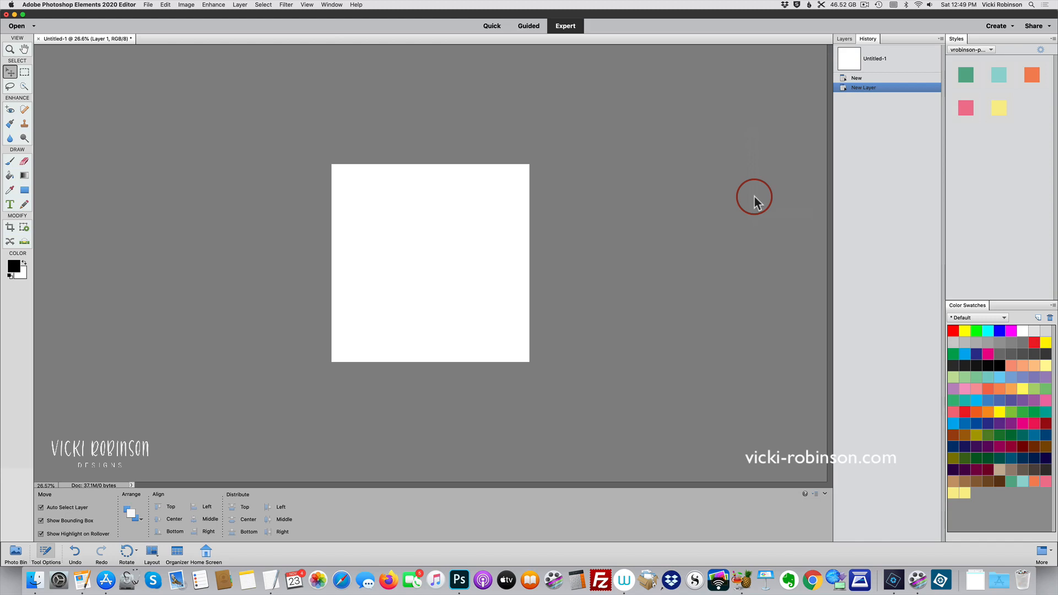
Set the Layers panel options to the largest thumbnail size with Layer Bounds as the thumbnail contents.
{"action": "left_click", "coordinate": [844, 40]}
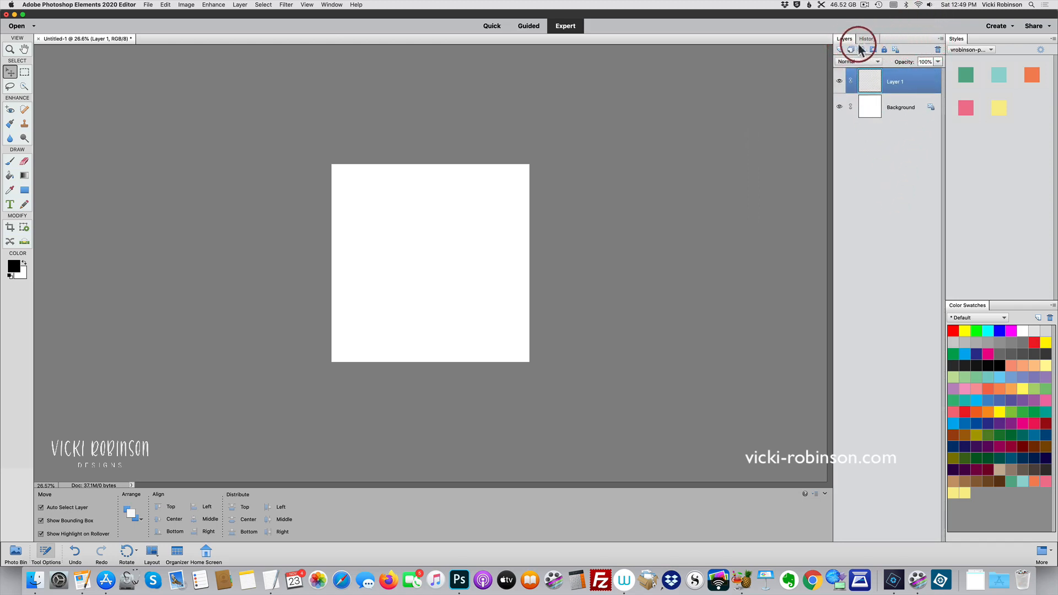
{"action": "left_click", "coordinate": [939, 40]}
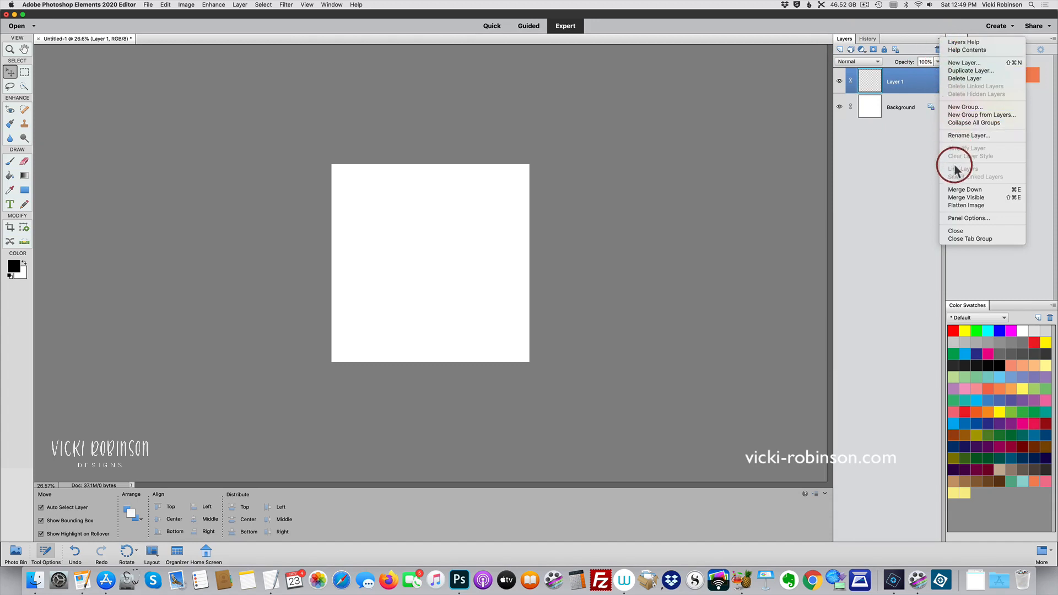
{"action": "left_click", "coordinate": [964, 218]}
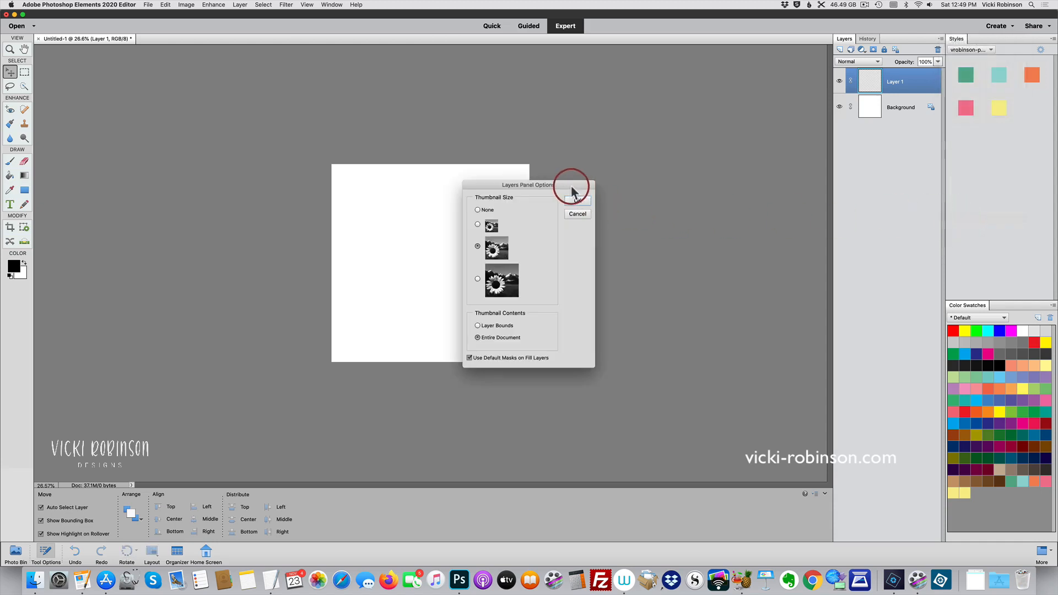
{"action": "left_click_drag", "start_coordinate": [571, 188], "coordinate": [640, 72]}
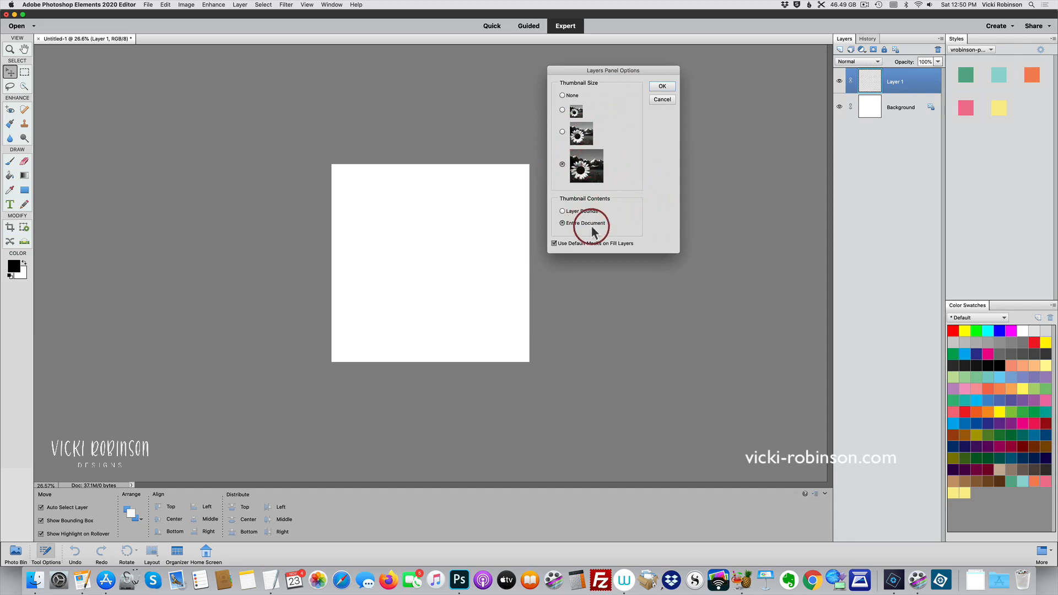
{"action": "left_click", "coordinate": [562, 212]}
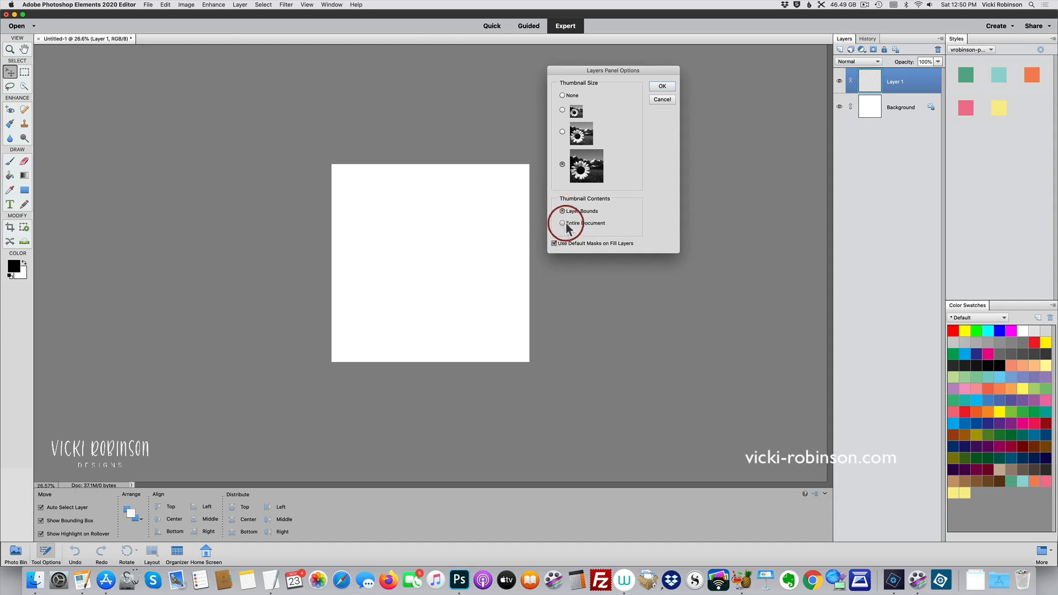
{"action": "left_click", "coordinate": [663, 86]}
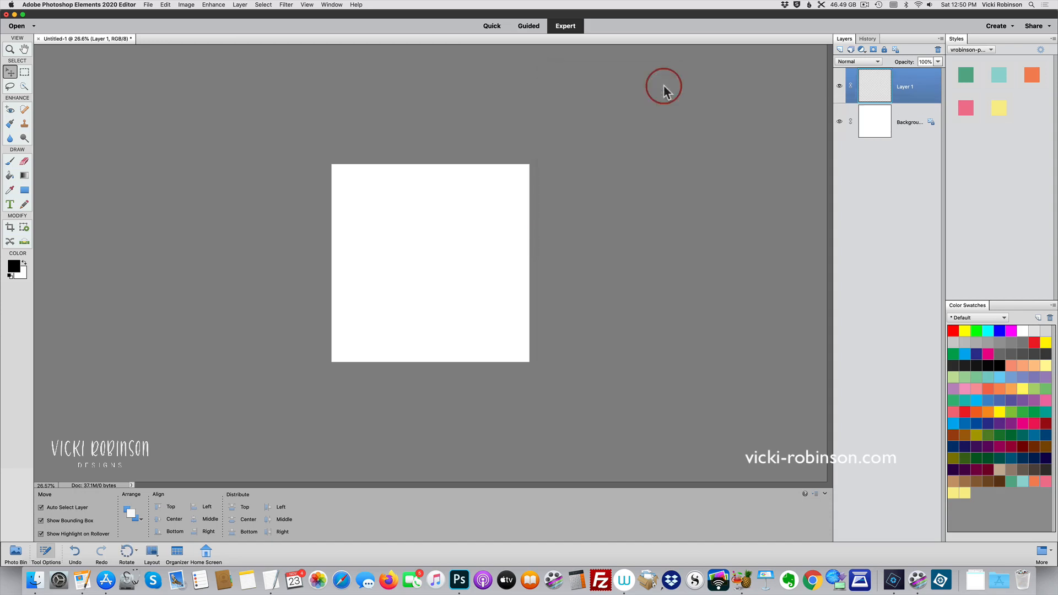
Draw a black rectangle just above and slightly right of the canvas centre.
{"action": "left_click", "coordinate": [25, 191]}
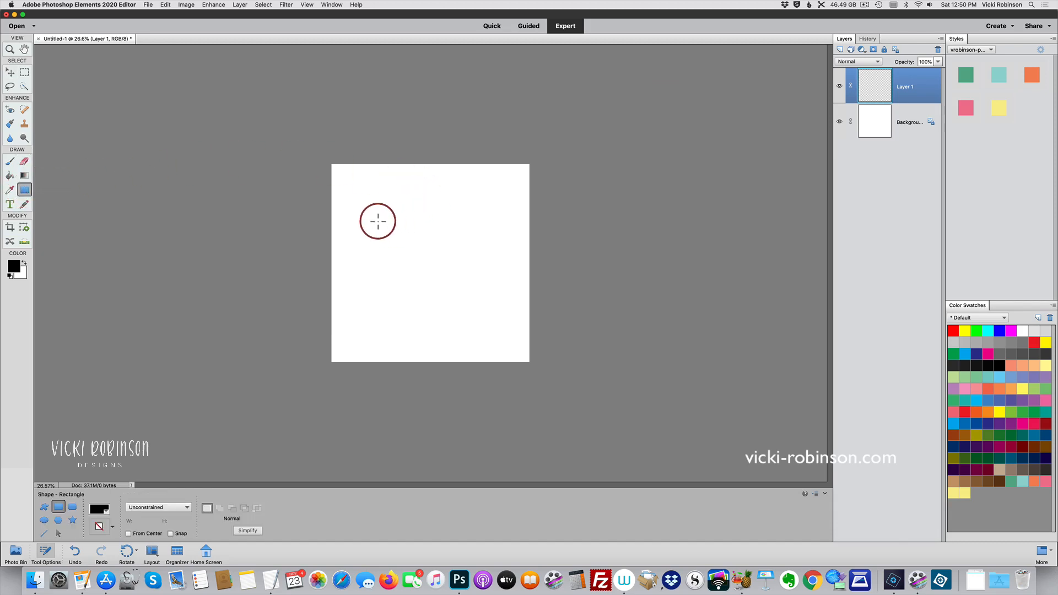
{"action": "left_click_drag", "start_coordinate": [384, 205], "coordinate": [492, 289]}
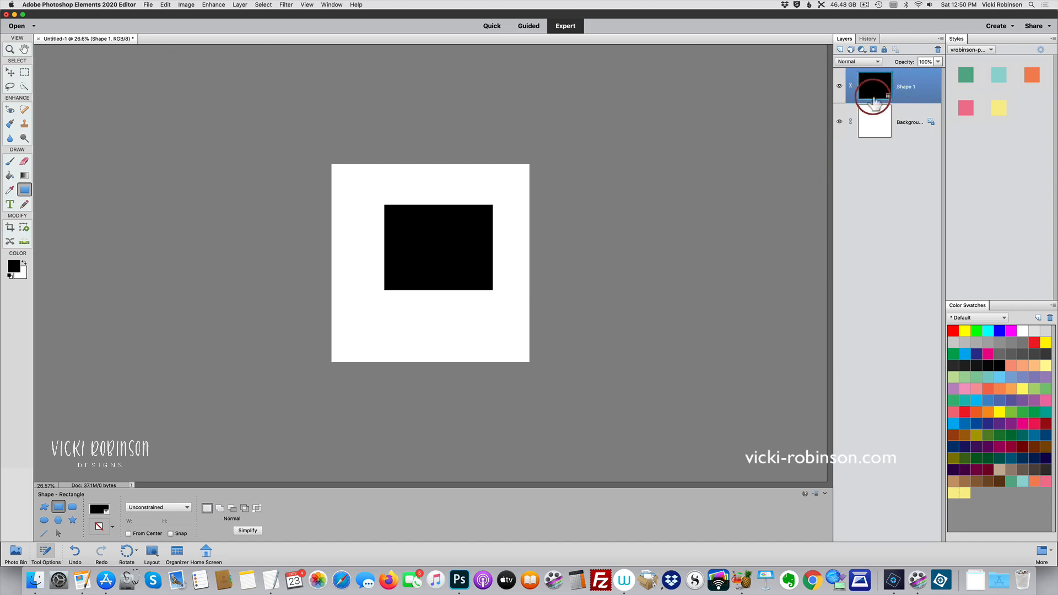
Pick a muted red foreground color and draw a six-pointed star overlapping the rectangle's lower-left corner.
{"action": "left_click", "coordinate": [72, 521]}
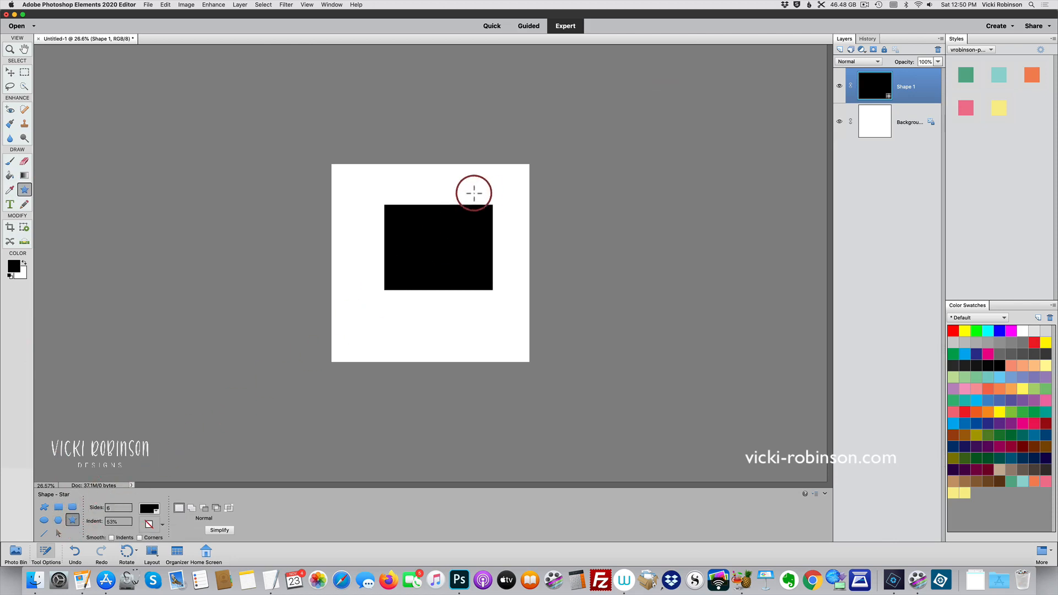
{"action": "left_click", "coordinate": [15, 266]}
{"action": "left_click", "coordinate": [476, 255]}
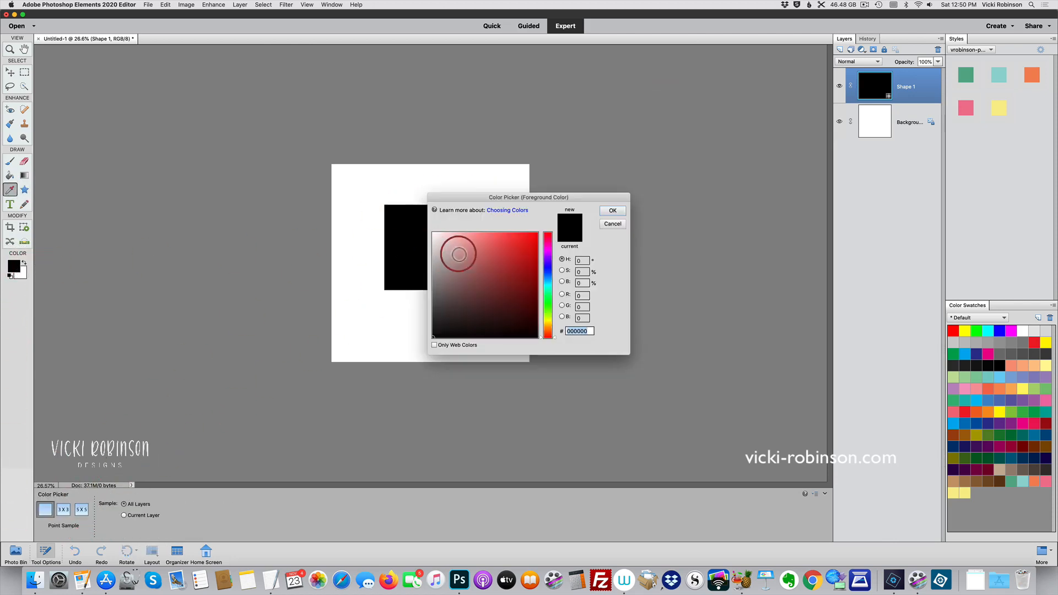
{"action": "left_click", "coordinate": [612, 215]}
{"action": "left_click_drag", "start_coordinate": [370, 189], "coordinate": [383, 293]}
{"action": "key", "text": "v"}
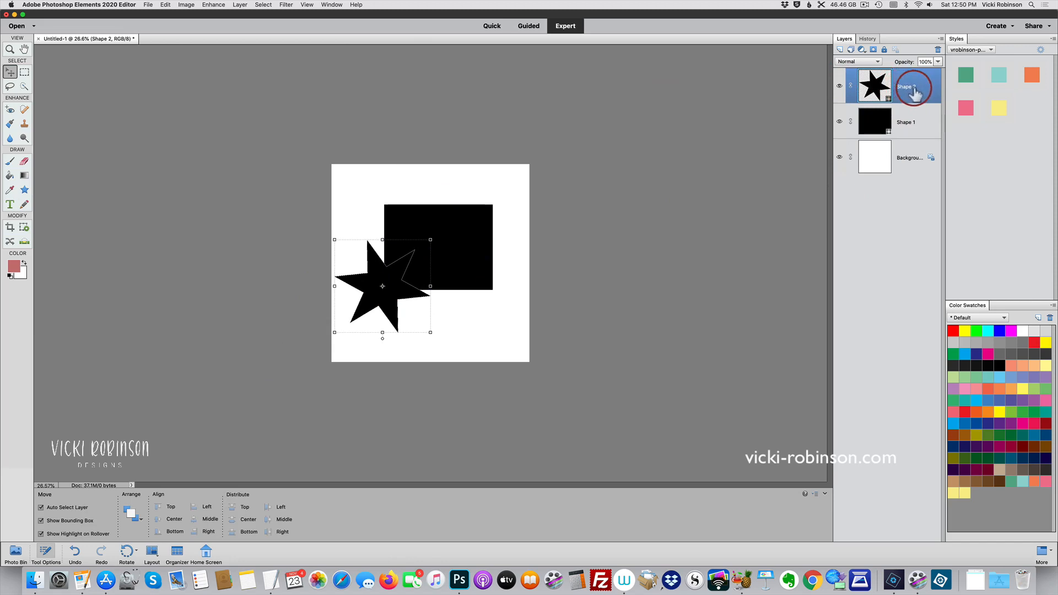
Switch the Layers panel options to the medium thumbnail size with Entire Document as the thumbnail contents.
{"action": "left_click", "coordinate": [940, 39]}
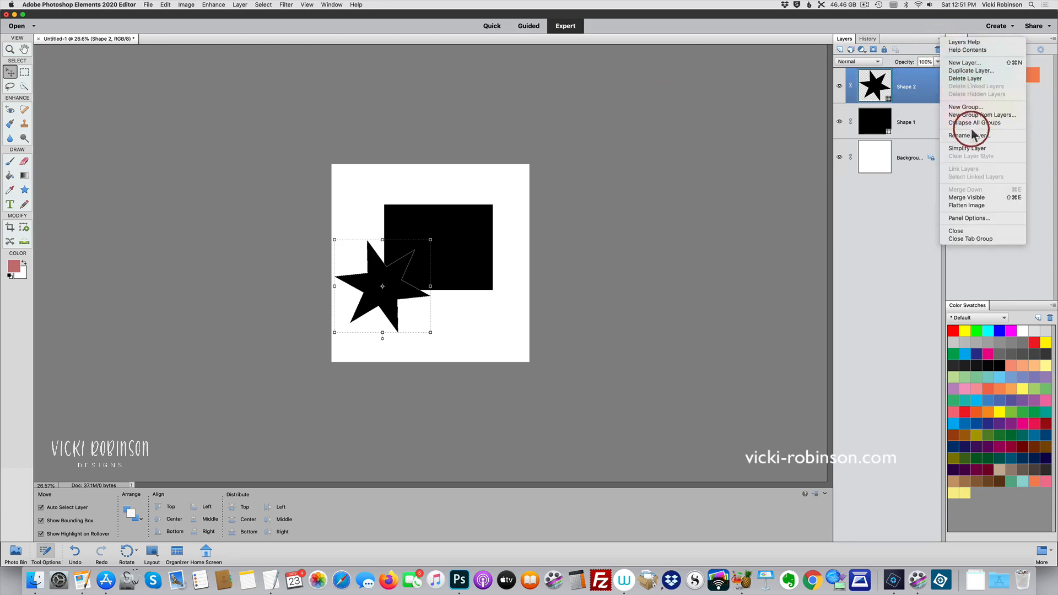
{"action": "left_click", "coordinate": [963, 218]}
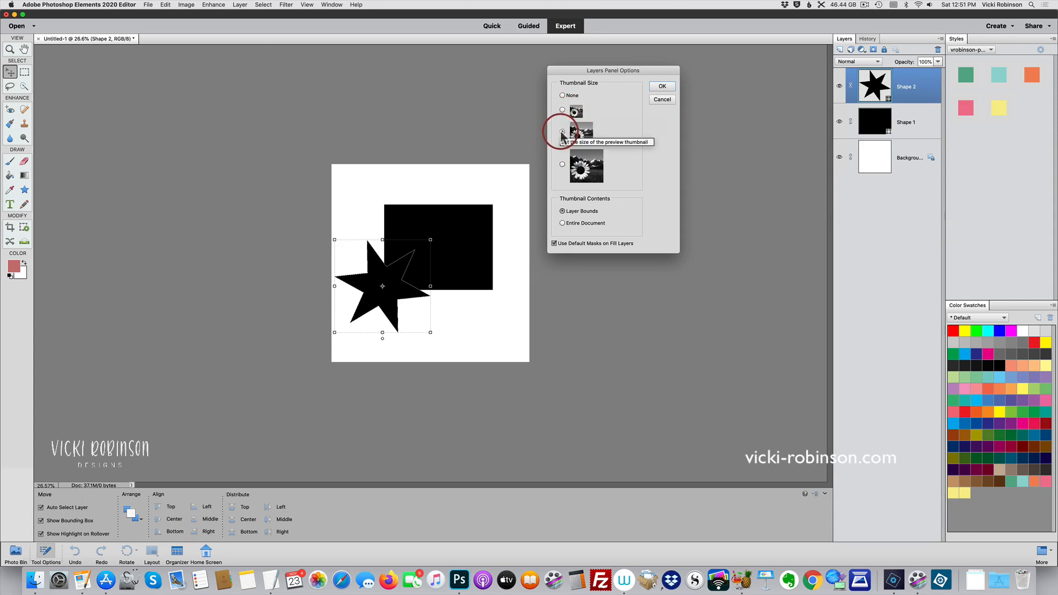
{"action": "left_click", "coordinate": [562, 223]}
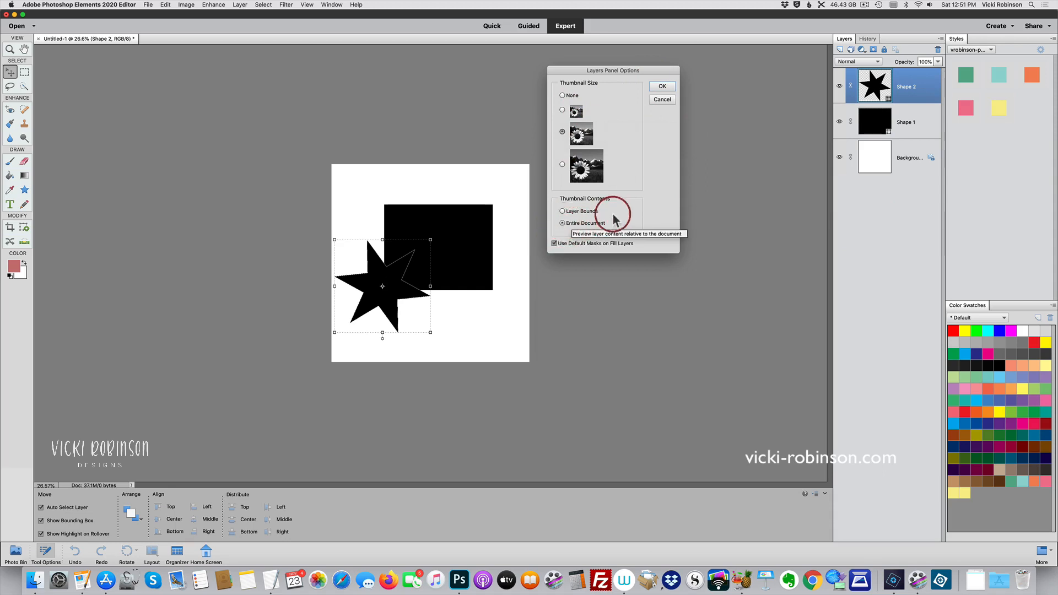
{"action": "left_click", "coordinate": [658, 89]}
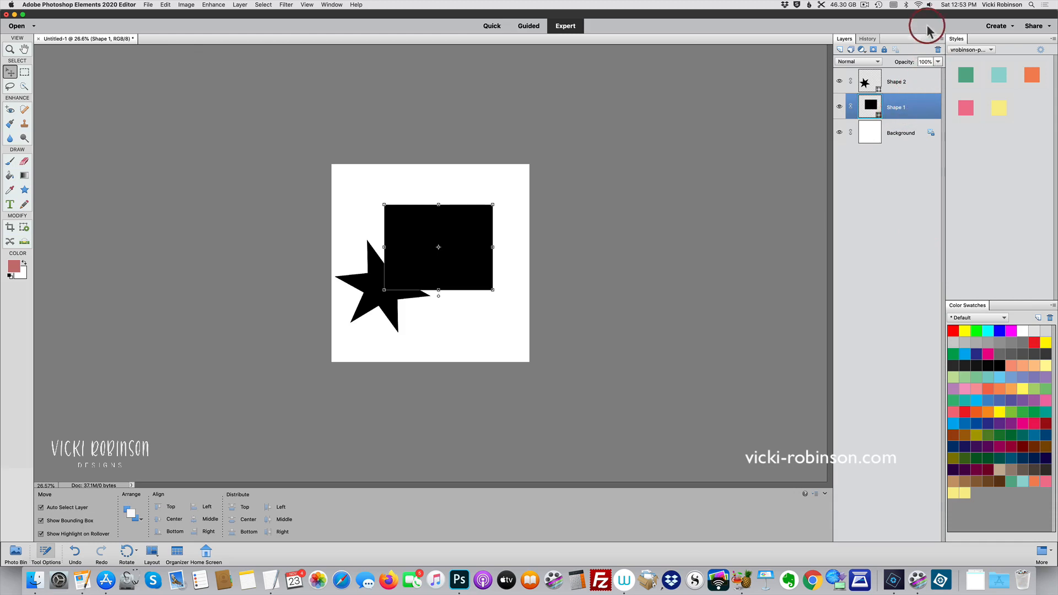
Return the layer thumbnails to the largest size and limit their contents to Layer Bounds.
{"action": "left_click", "coordinate": [940, 38]}
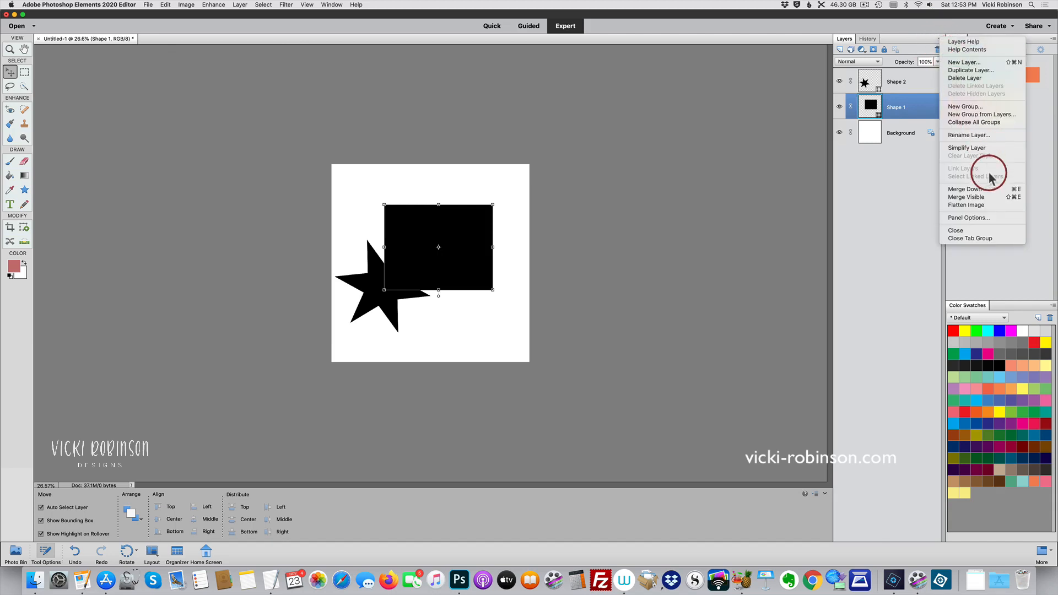
{"action": "left_click", "coordinate": [966, 219]}
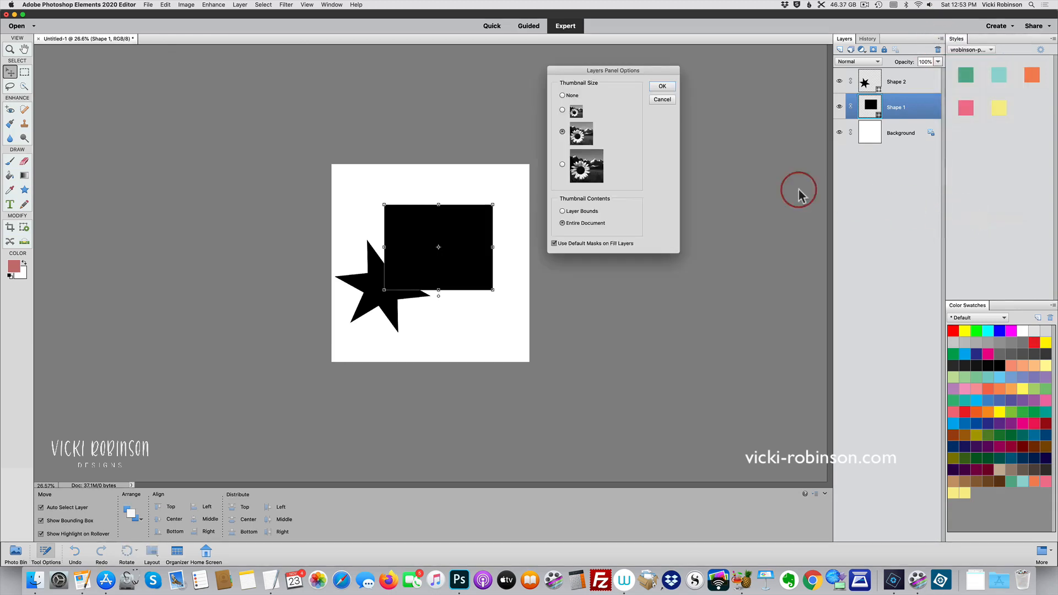
{"action": "left_click", "coordinate": [562, 165]}
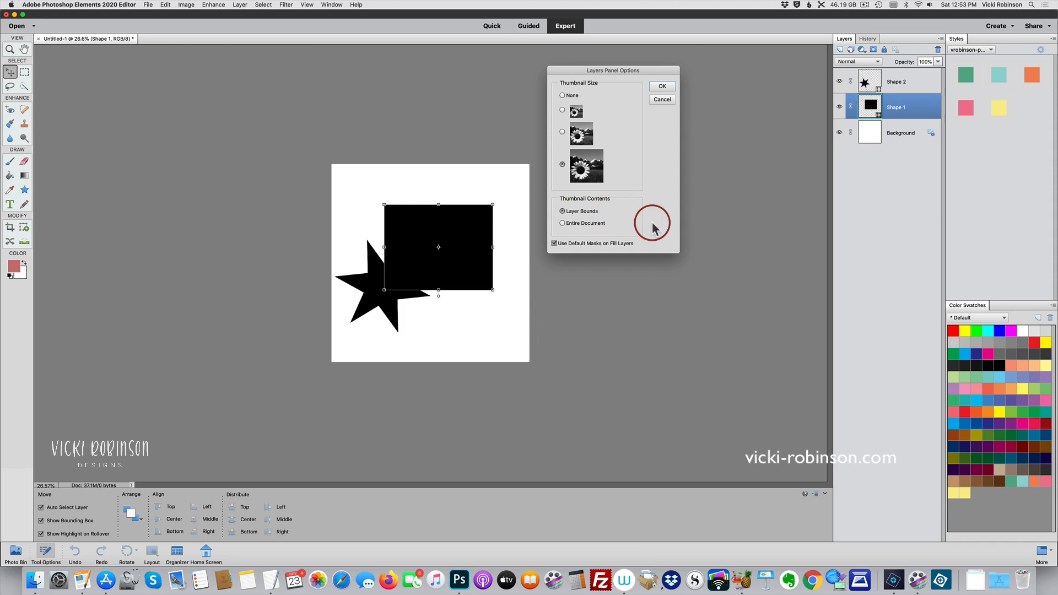
{"action": "left_click", "coordinate": [663, 87]}
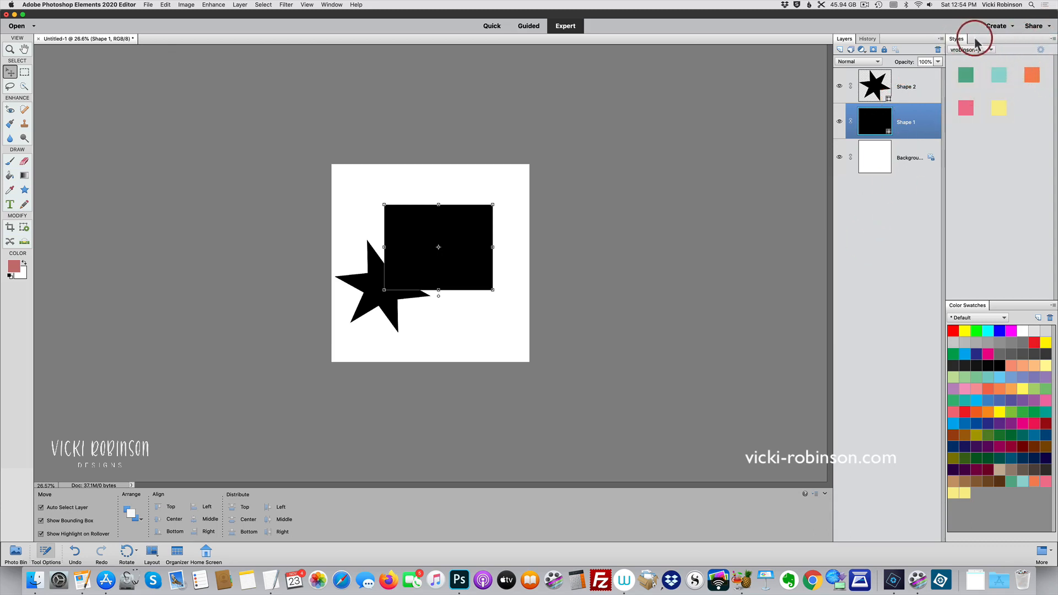
Show the names of the styles in the Styles panel.
{"action": "left_click", "coordinate": [1052, 40]}
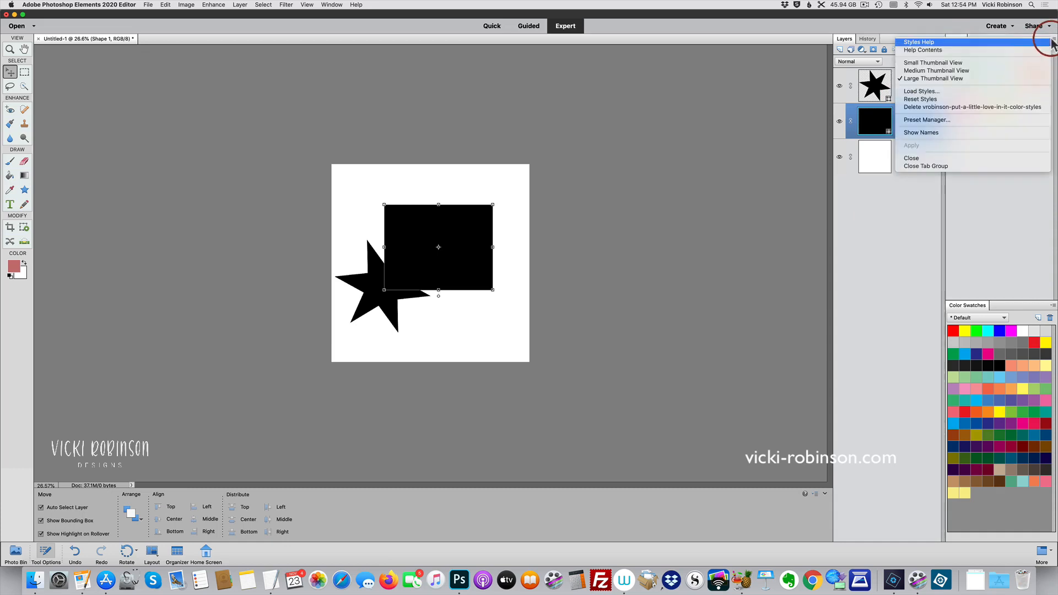
{"action": "left_click", "coordinate": [946, 134]}
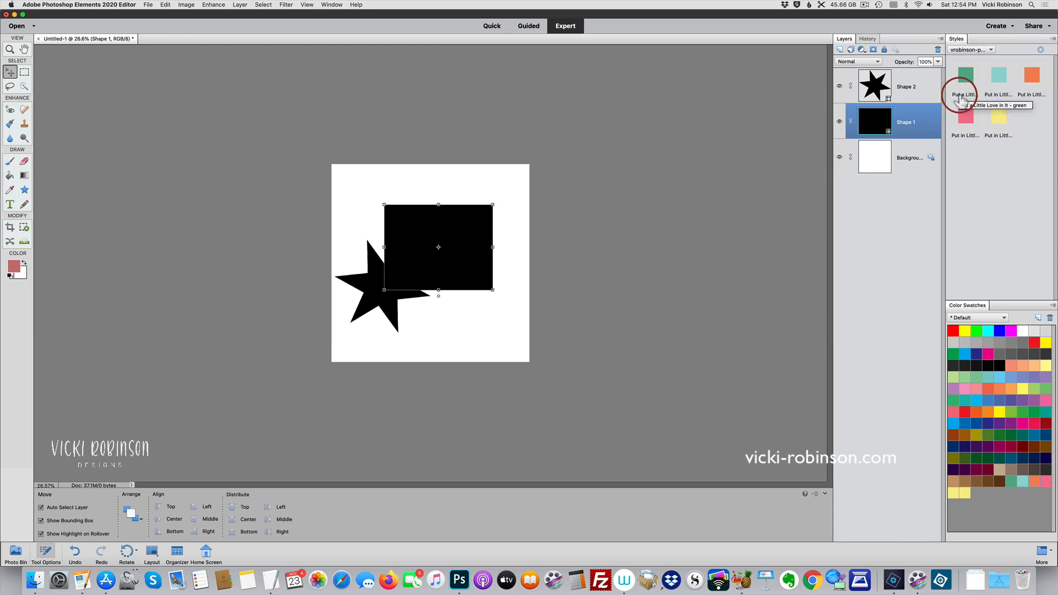
Try the Small and Medium Thumbnail views for the Styles panel and return to Large Thumbnail View.
{"action": "left_click", "coordinate": [1052, 40]}
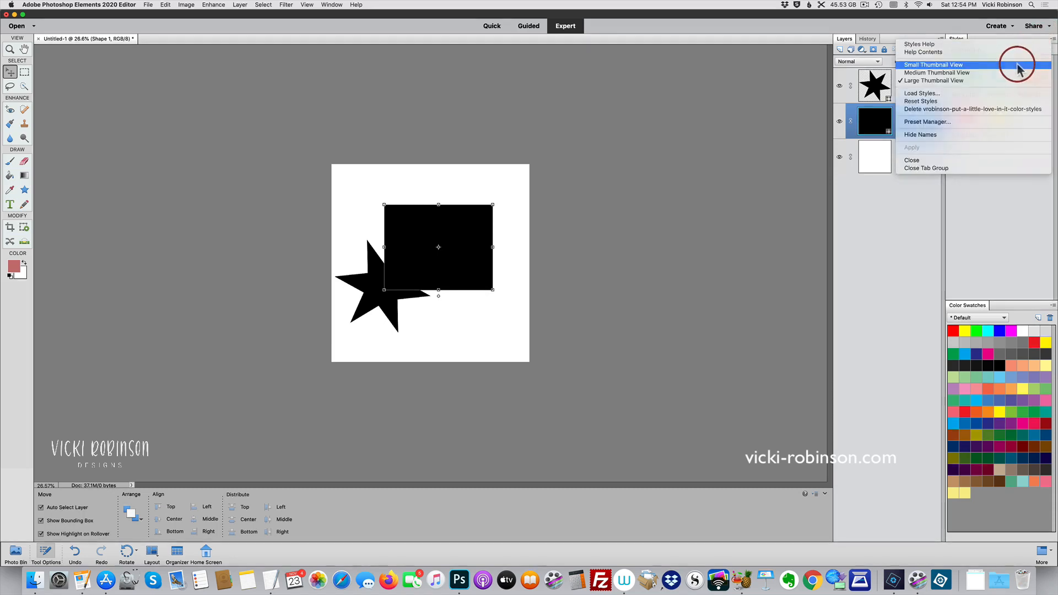
{"action": "left_click", "coordinate": [1019, 66]}
{"action": "left_click", "coordinate": [1051, 40]}
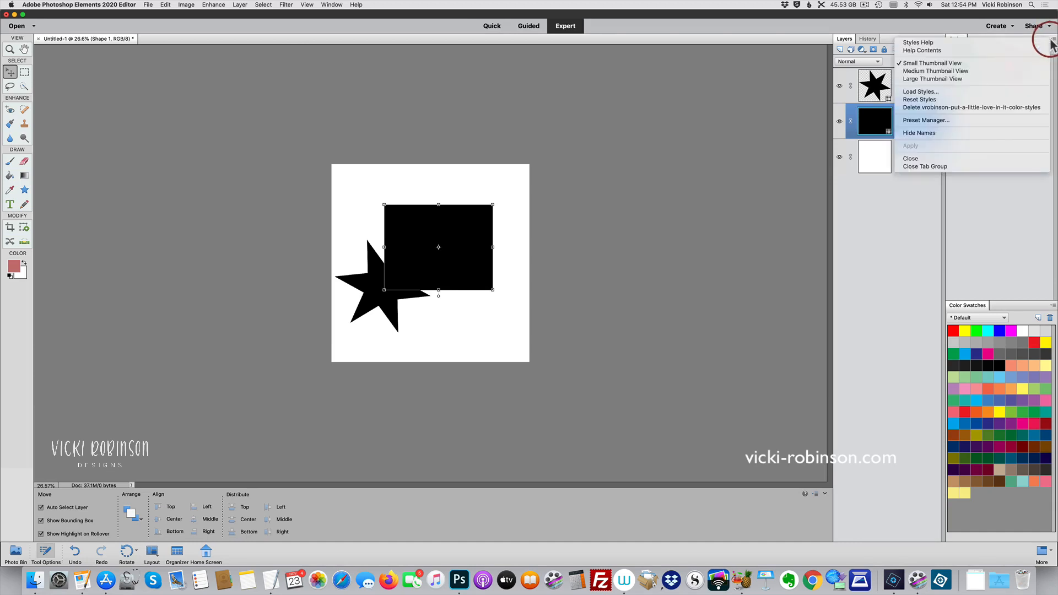
{"action": "left_click", "coordinate": [1006, 71]}
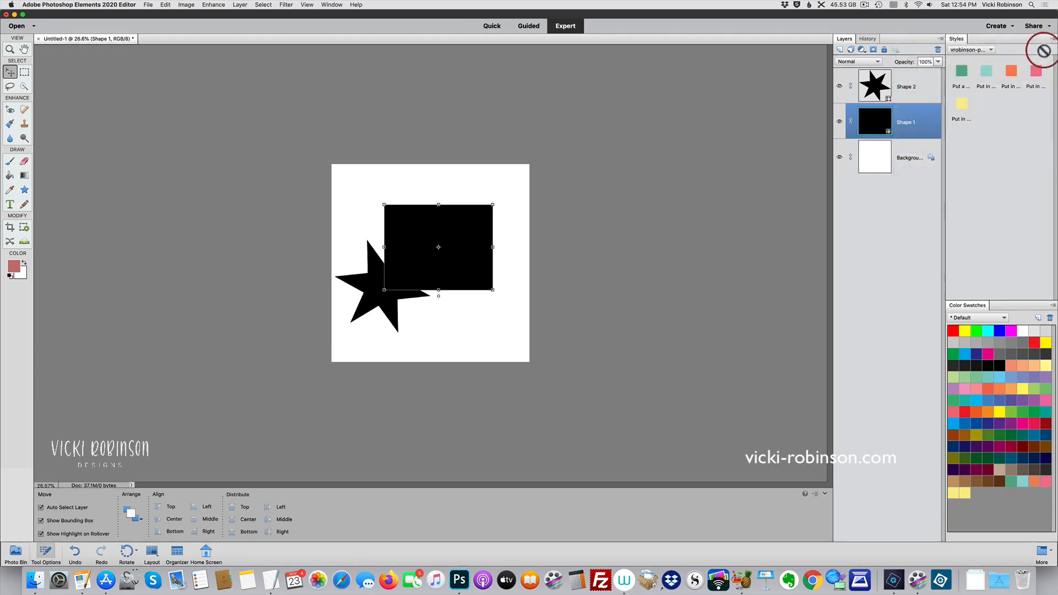
{"action": "left_click", "coordinate": [1049, 39]}
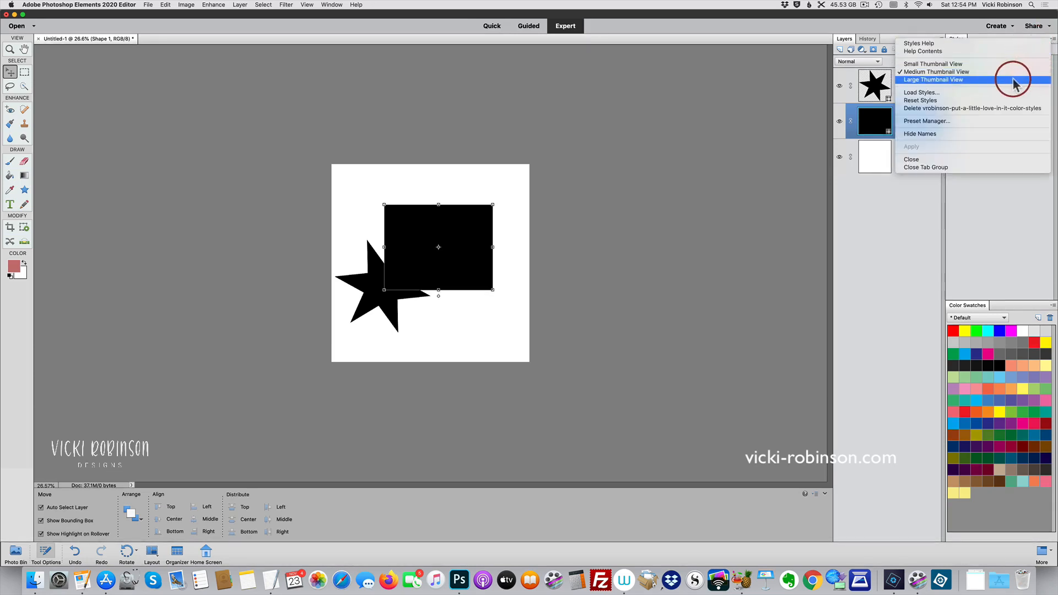
{"action": "left_click", "coordinate": [1013, 81]}
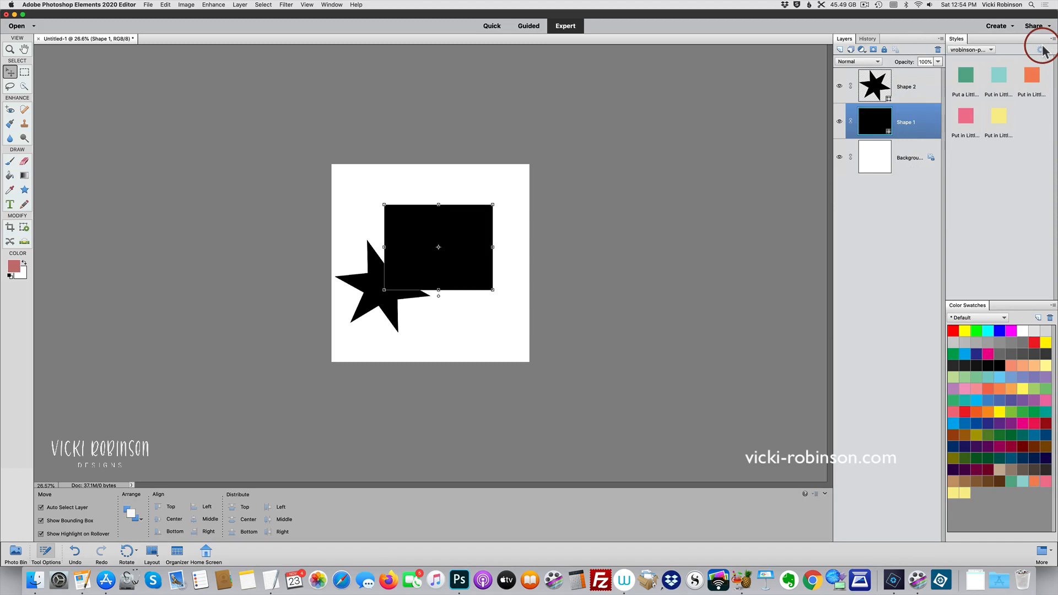
Try the Large List view for the Color Swatches panel and return it to Large Thumbnail.
{"action": "left_click", "coordinate": [1050, 307]}
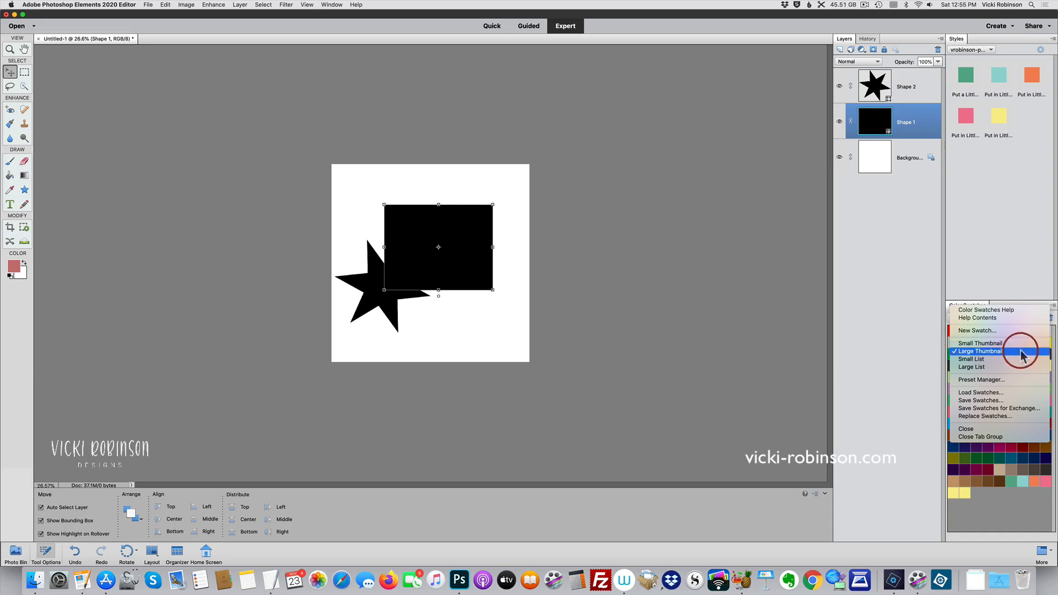
{"action": "left_click", "coordinate": [1007, 367]}
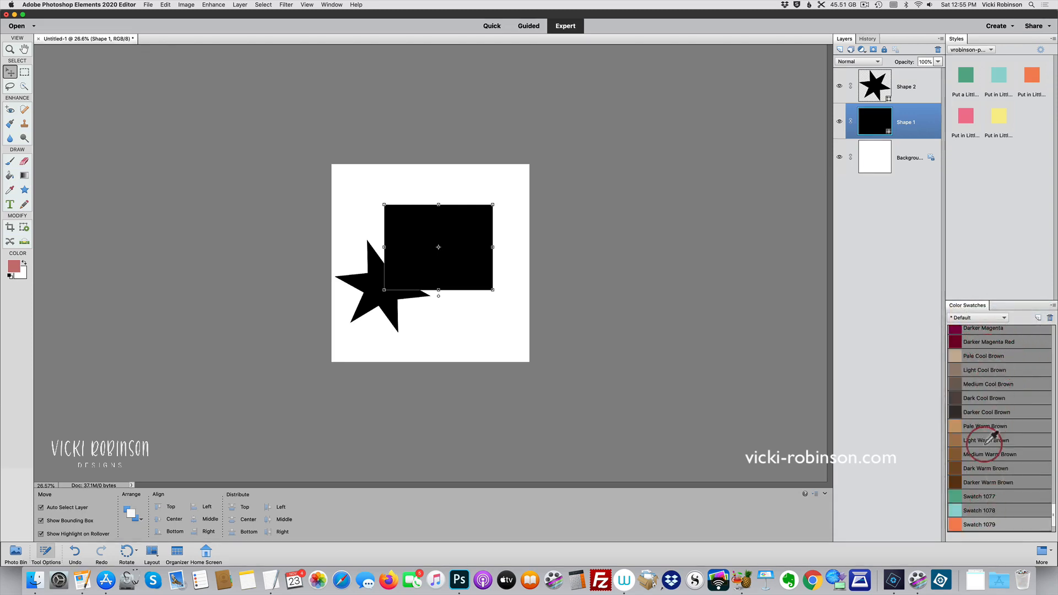
{"action": "left_click", "coordinate": [1049, 306]}
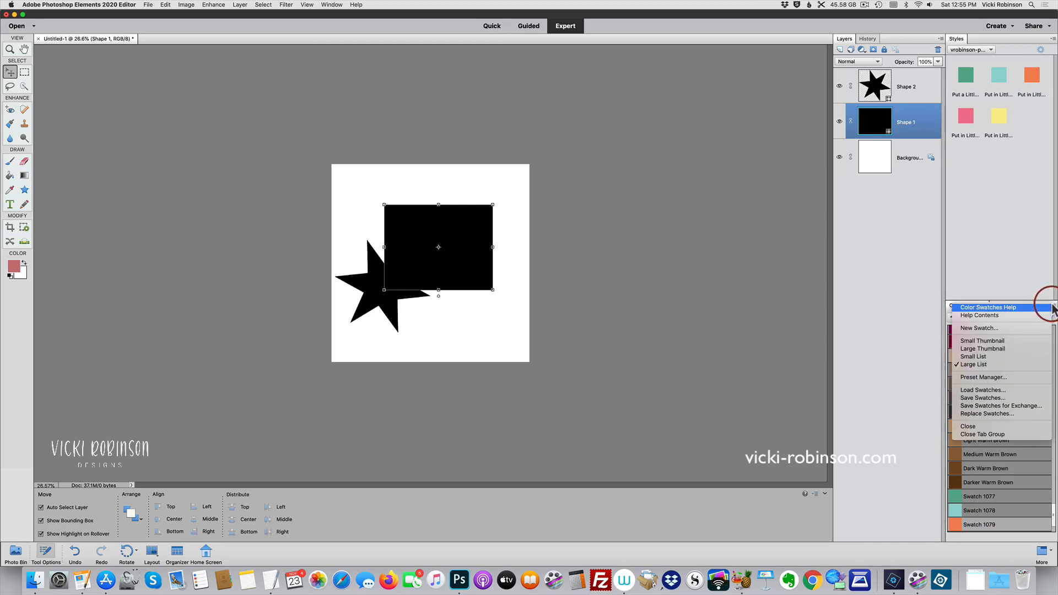
{"action": "left_click", "coordinate": [1001, 350]}
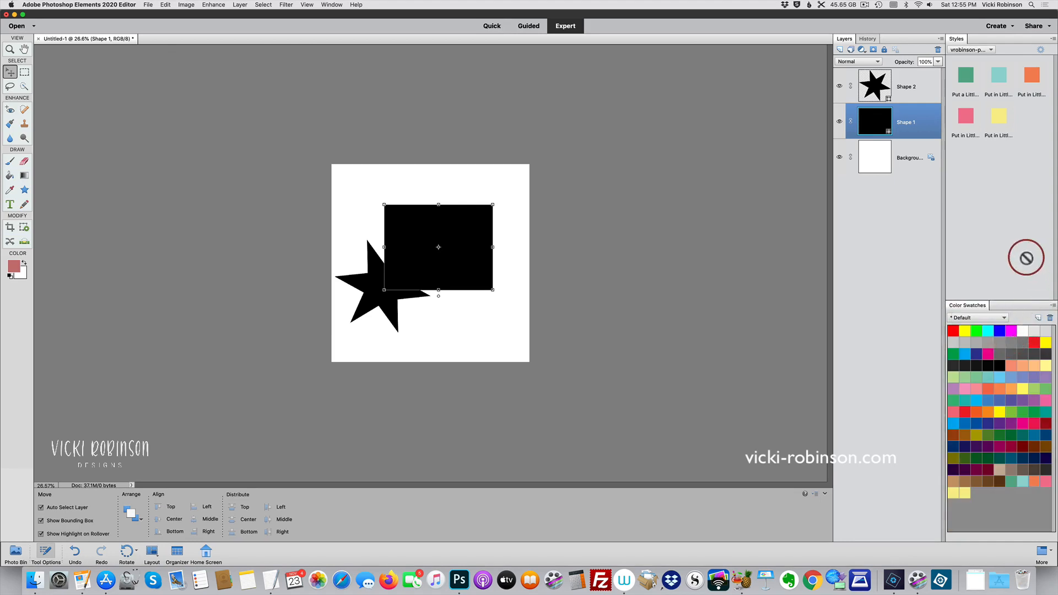